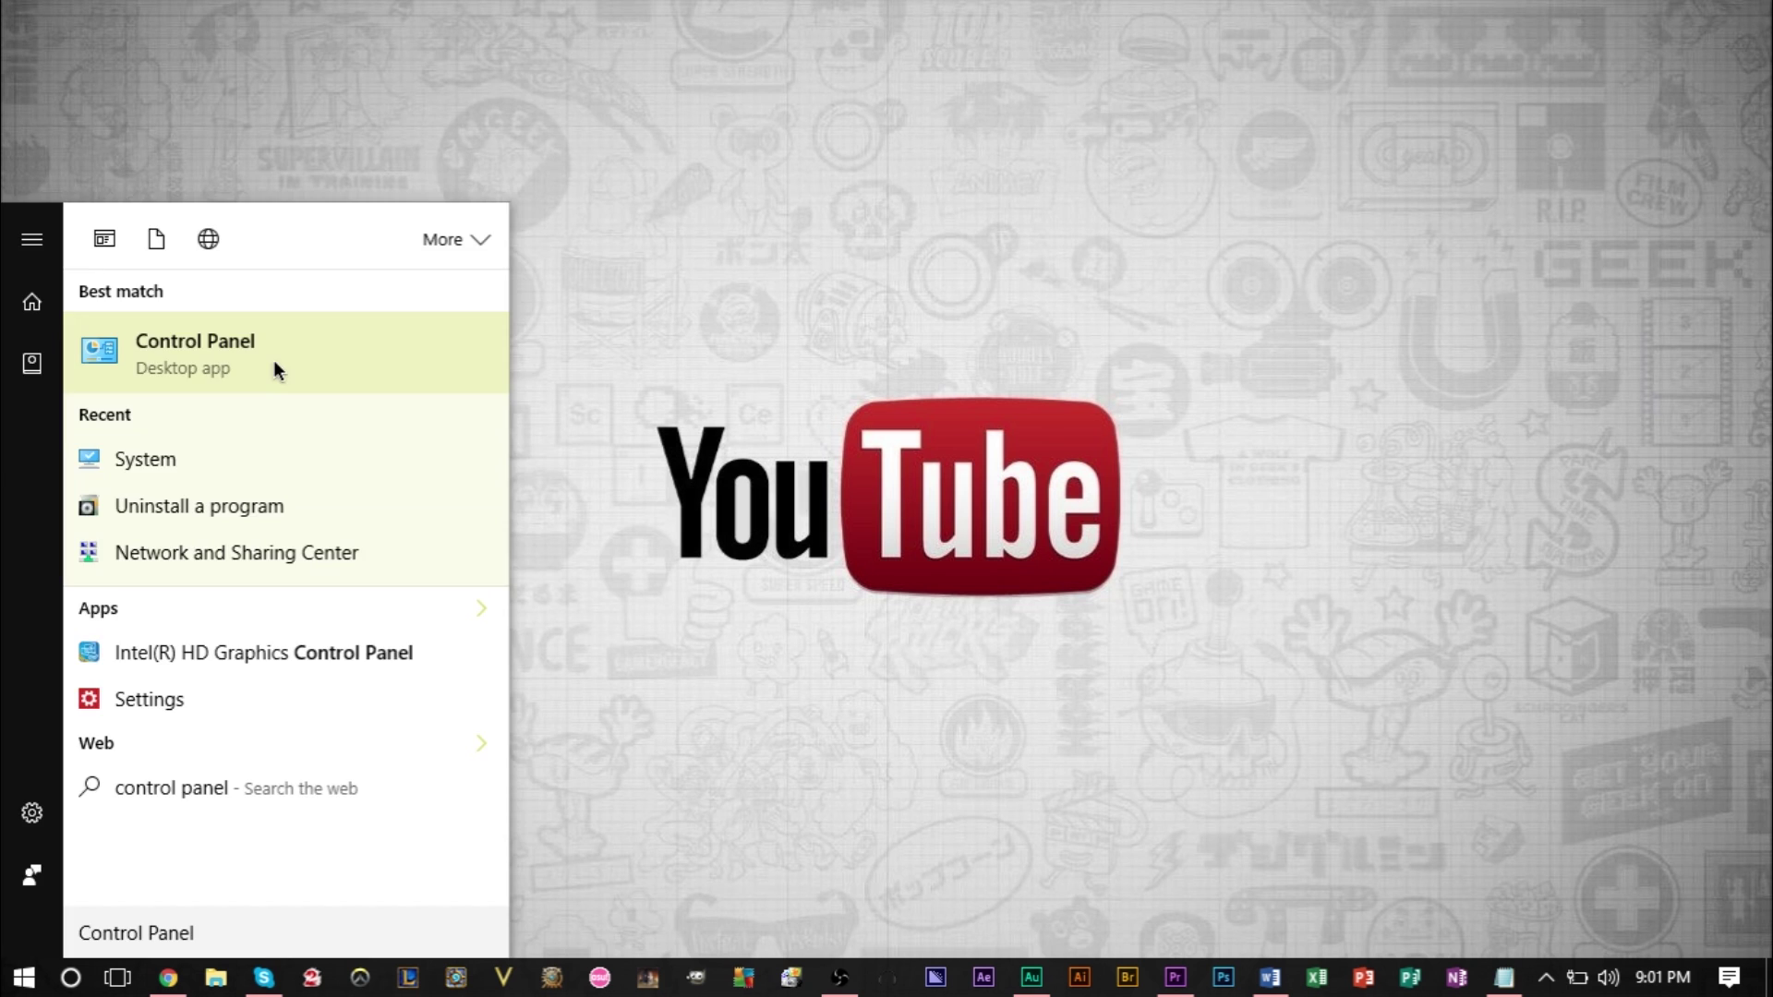
Go from Control Panel through System and Security to the System page showing 6.00 GB RAM
left_click(273, 365)
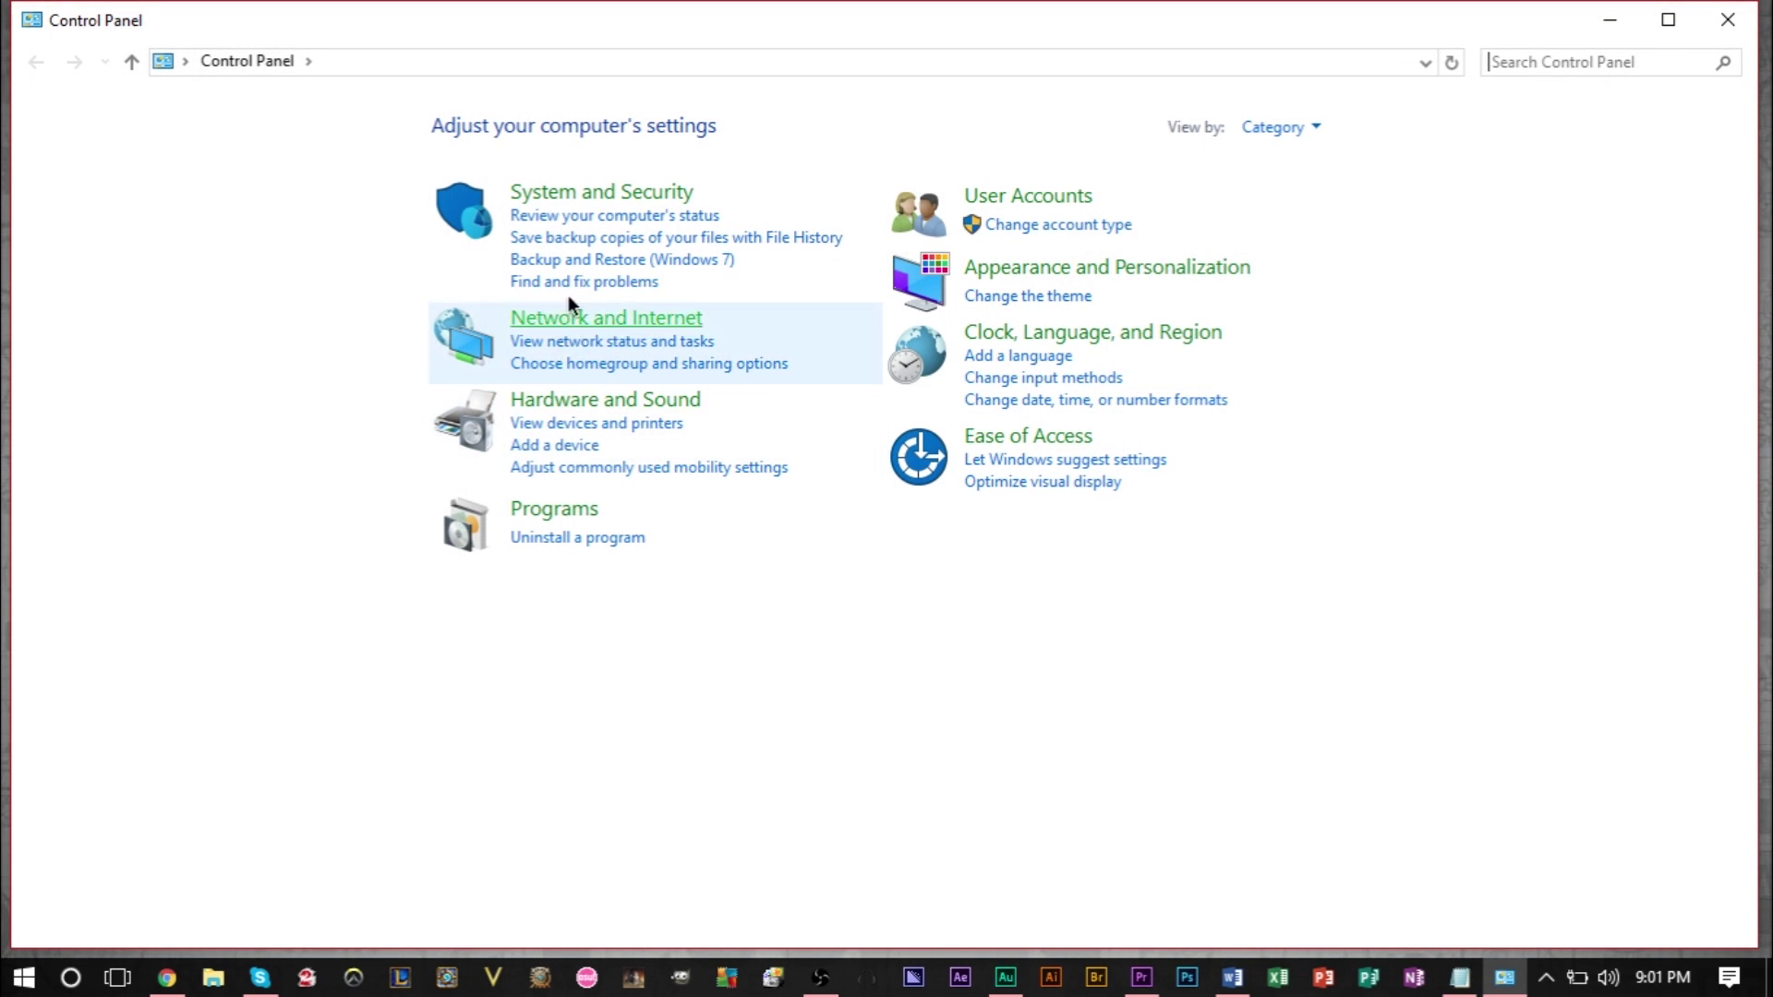
left_click(602, 194)
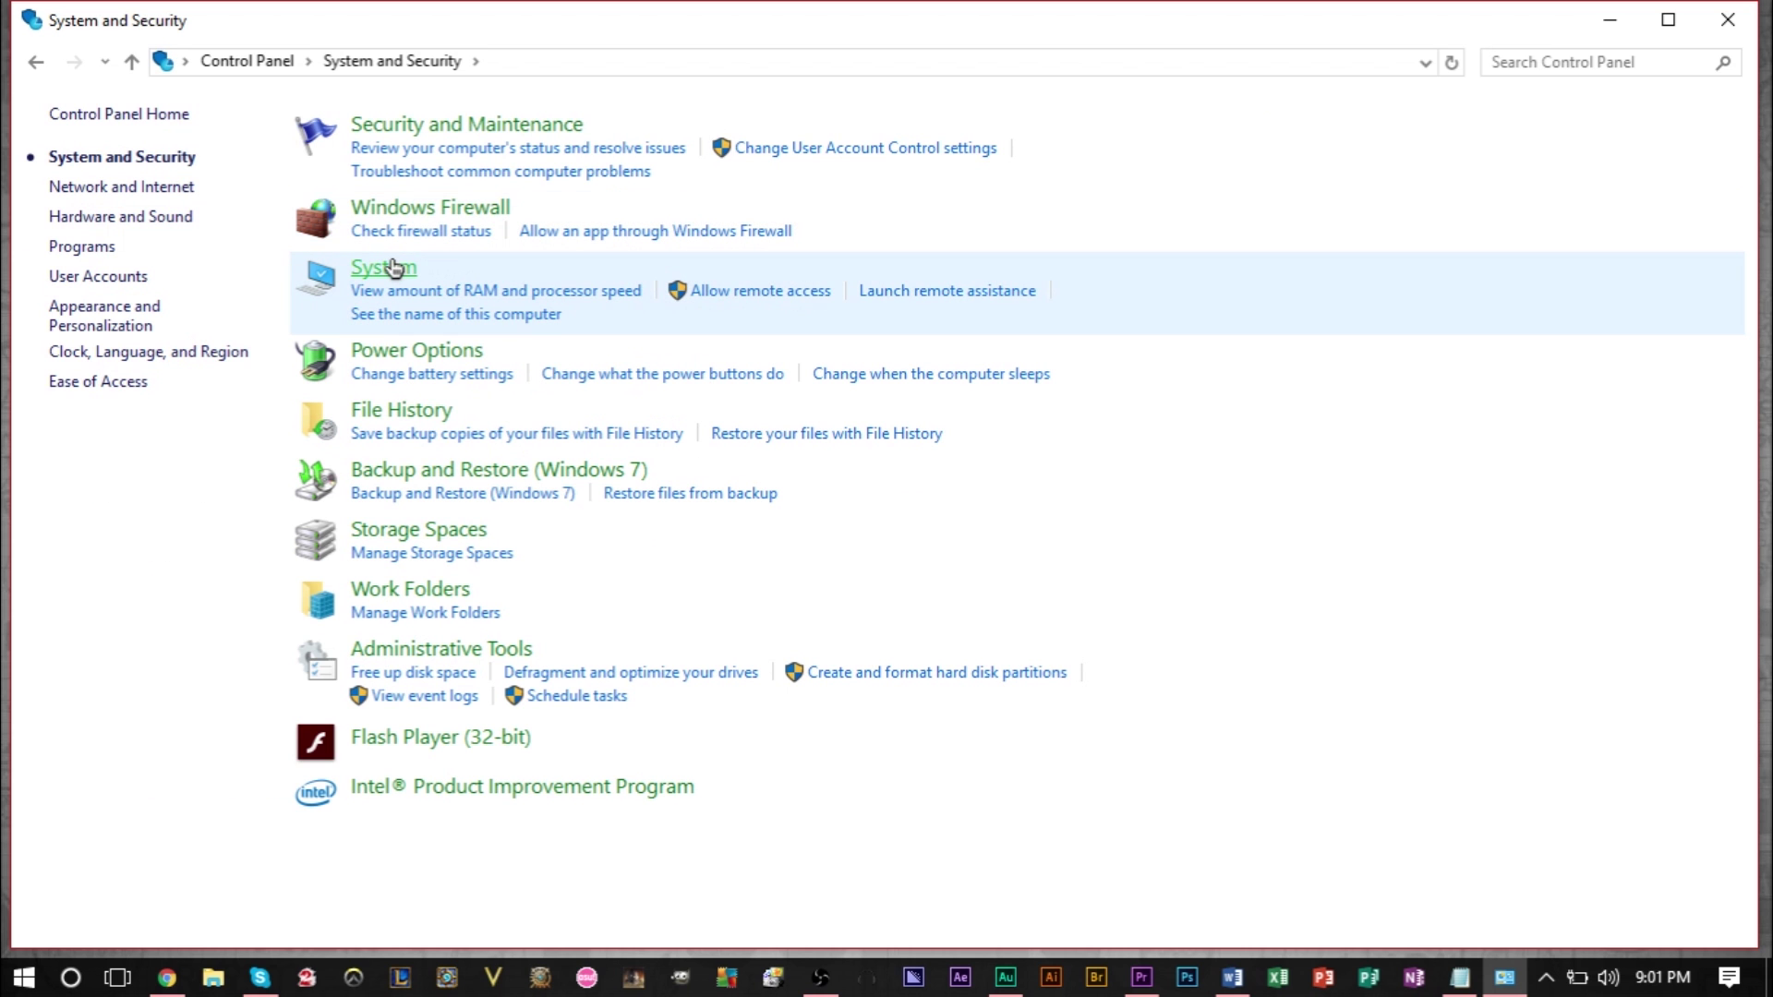
left_click(392, 267)
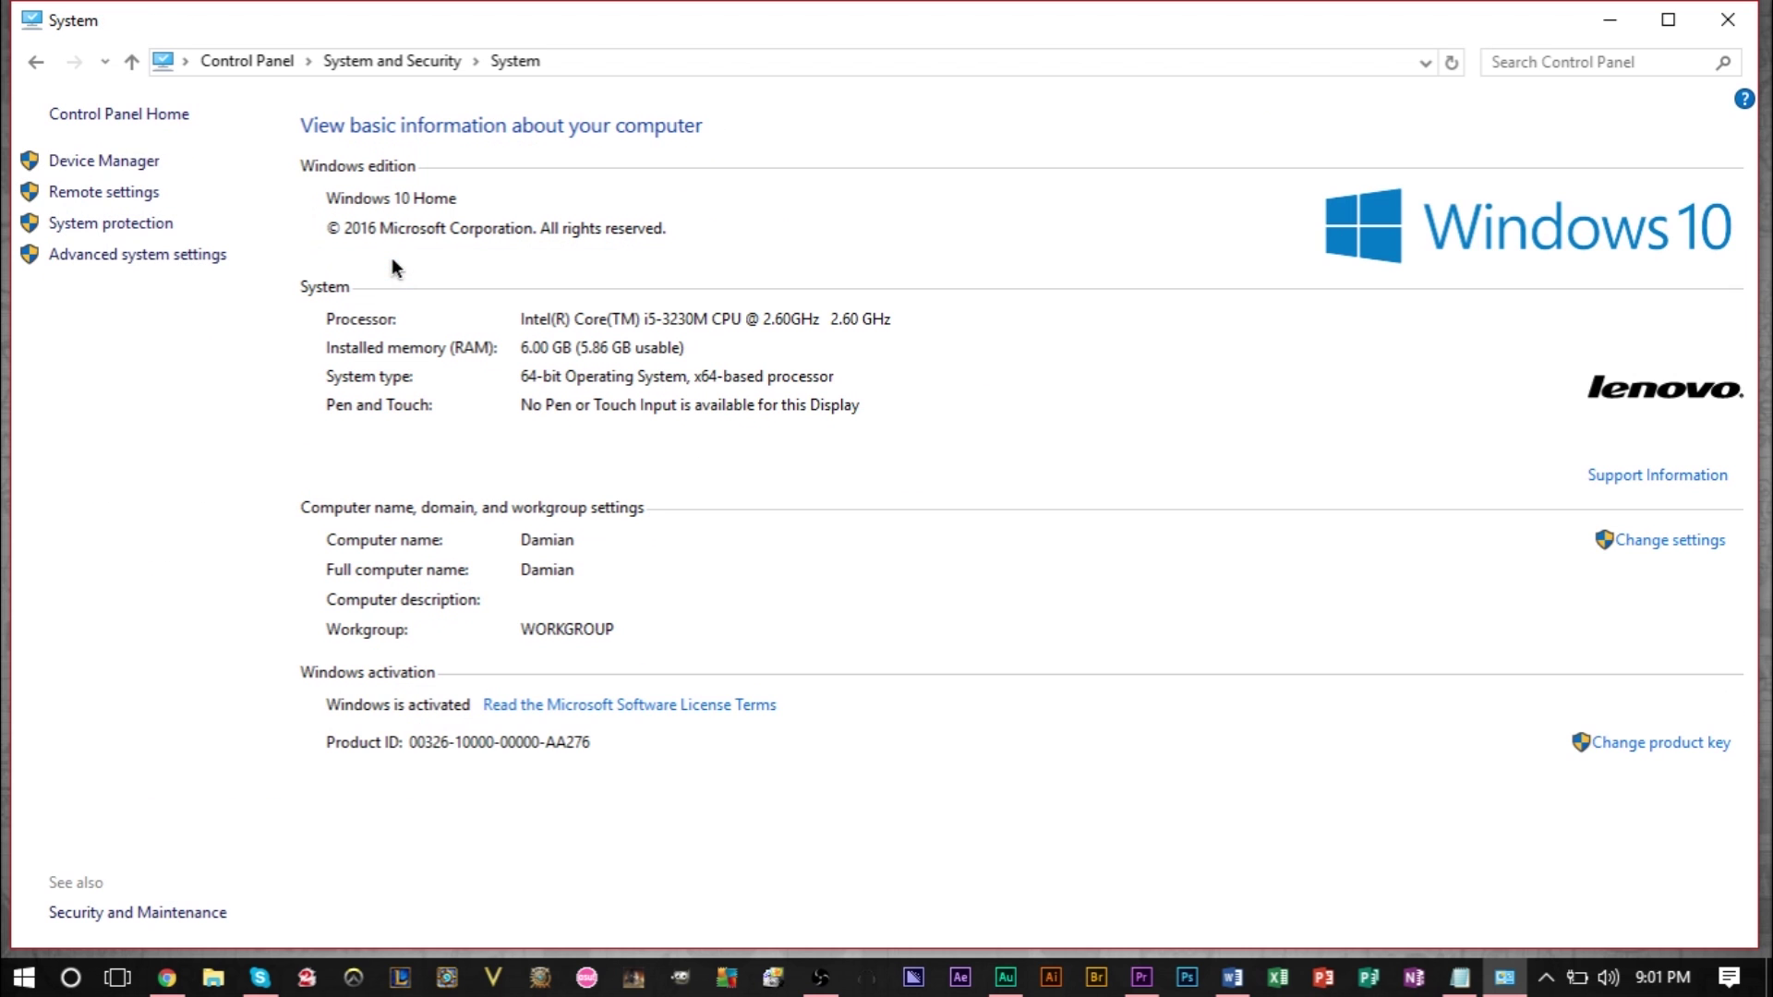
Open Advanced System Properties and reposition its window toward the right of the screen
left_click(161, 256)
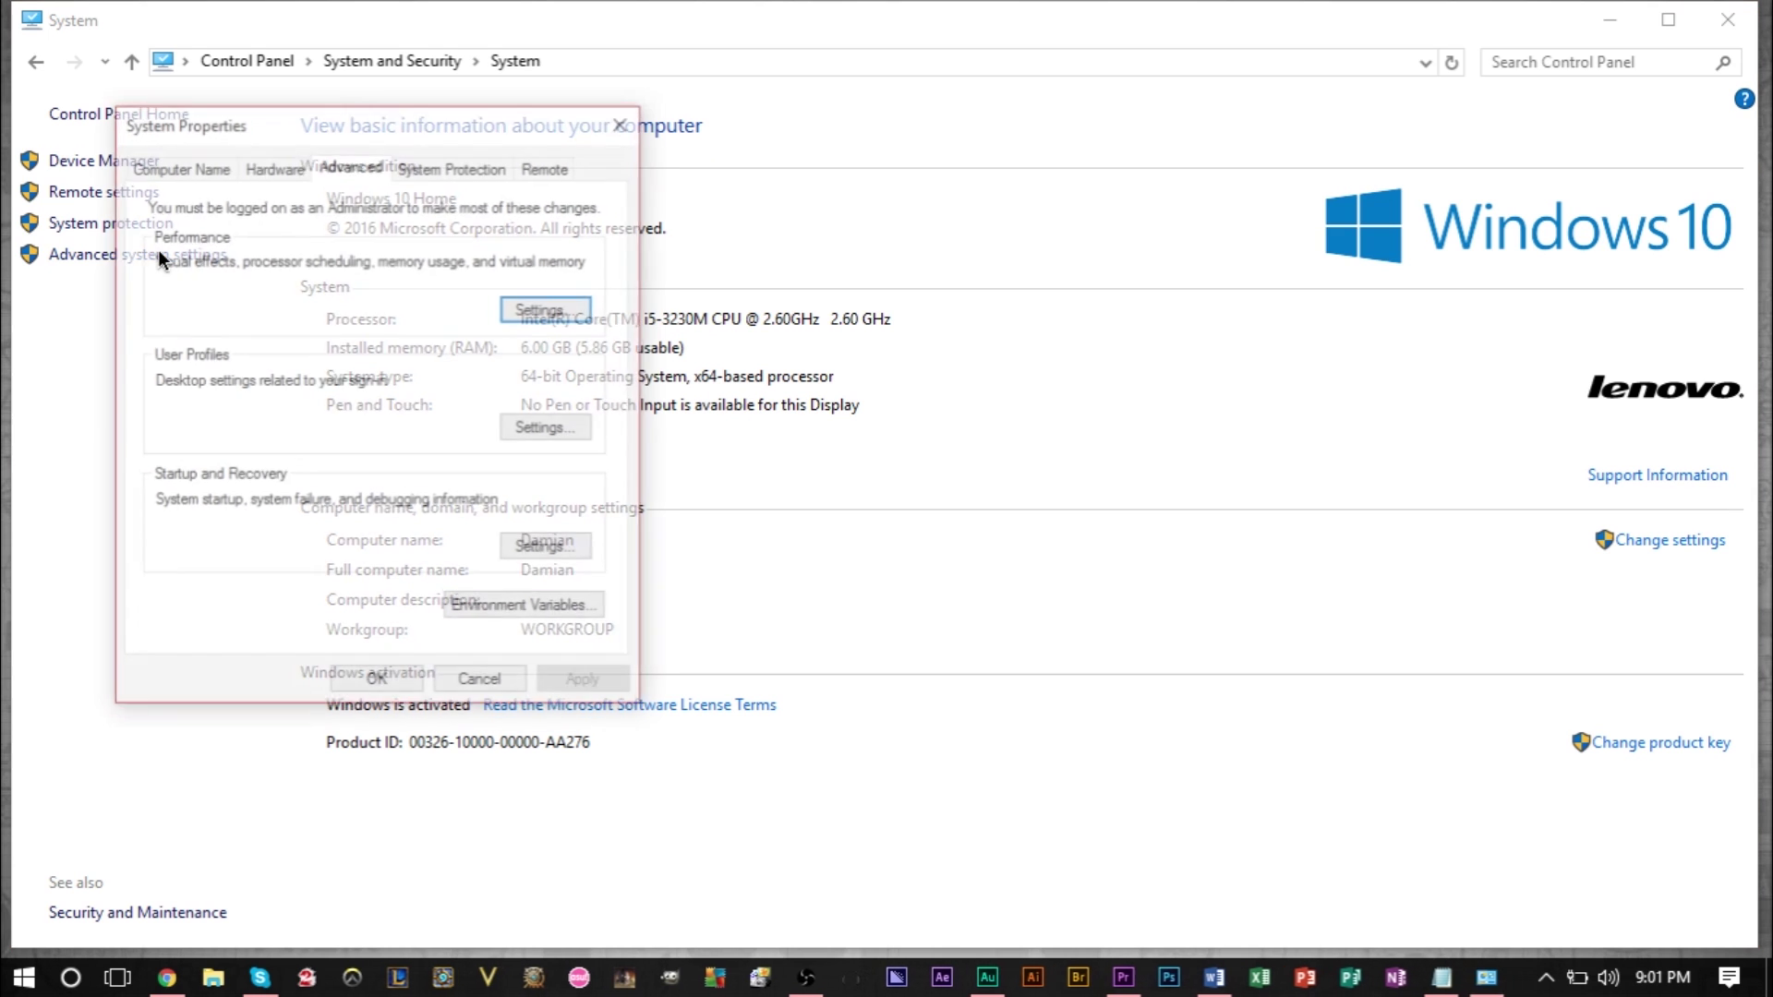
left_click_drag(514, 126, 1152, 137)
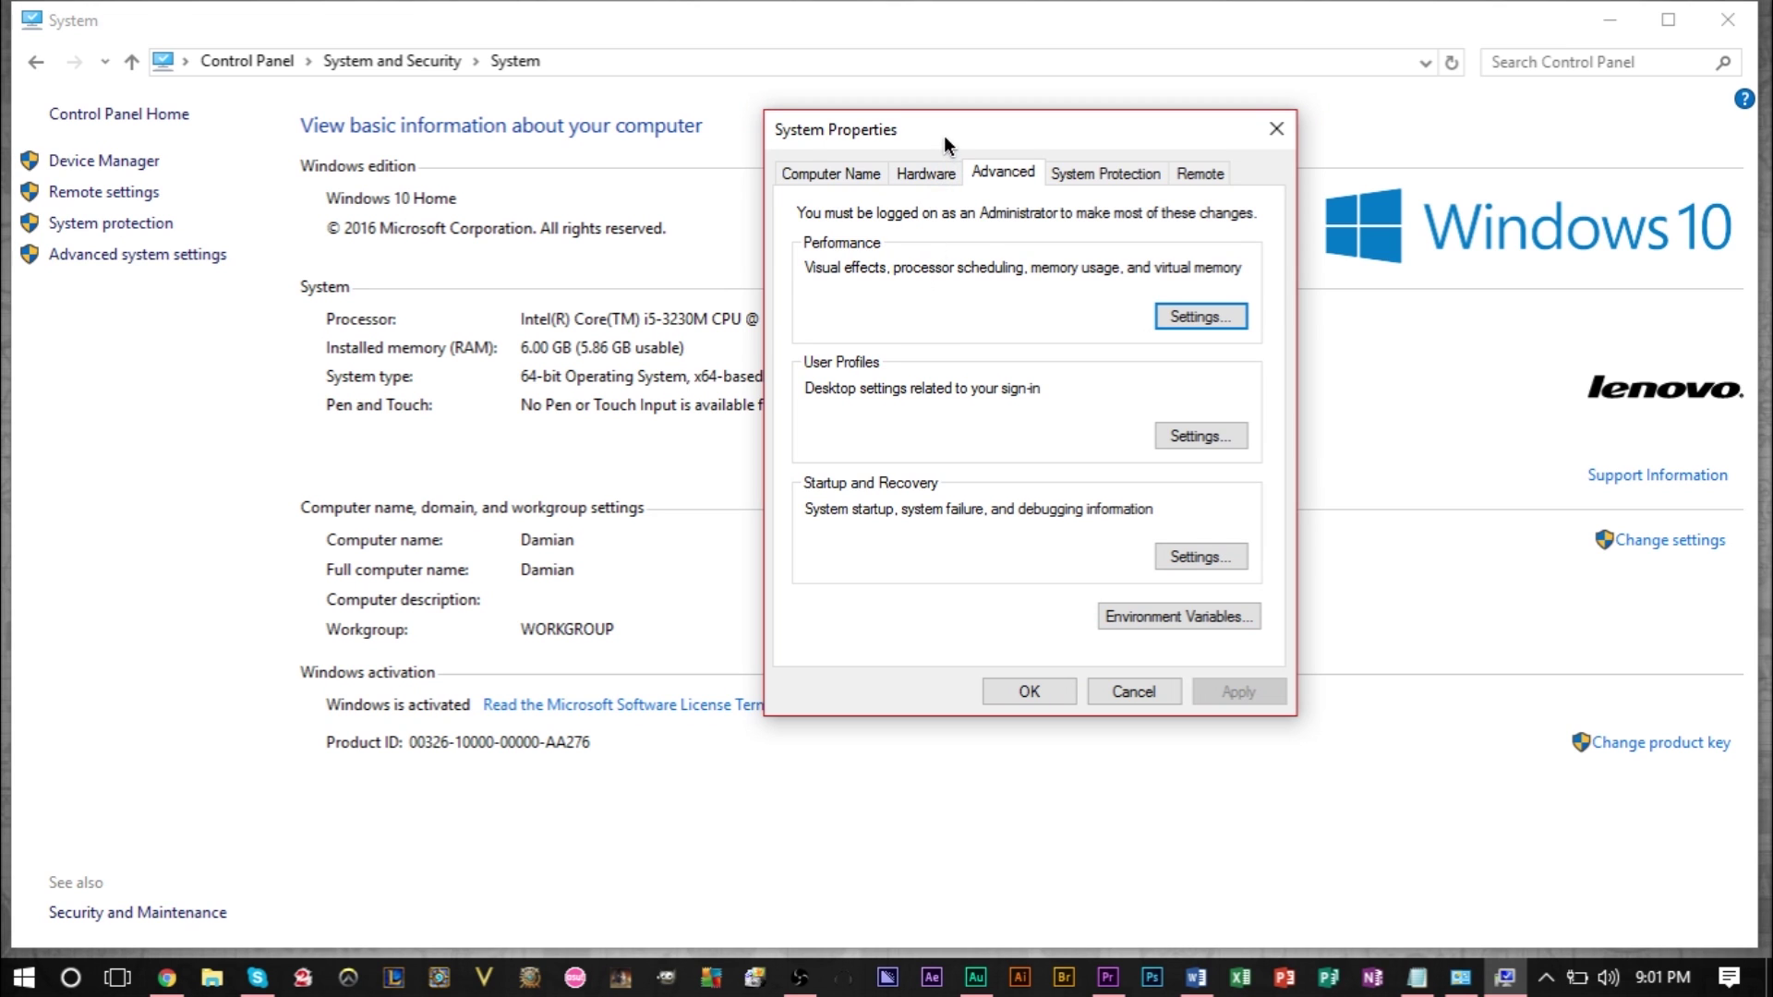
left_click_drag(943, 135, 1190, 167)
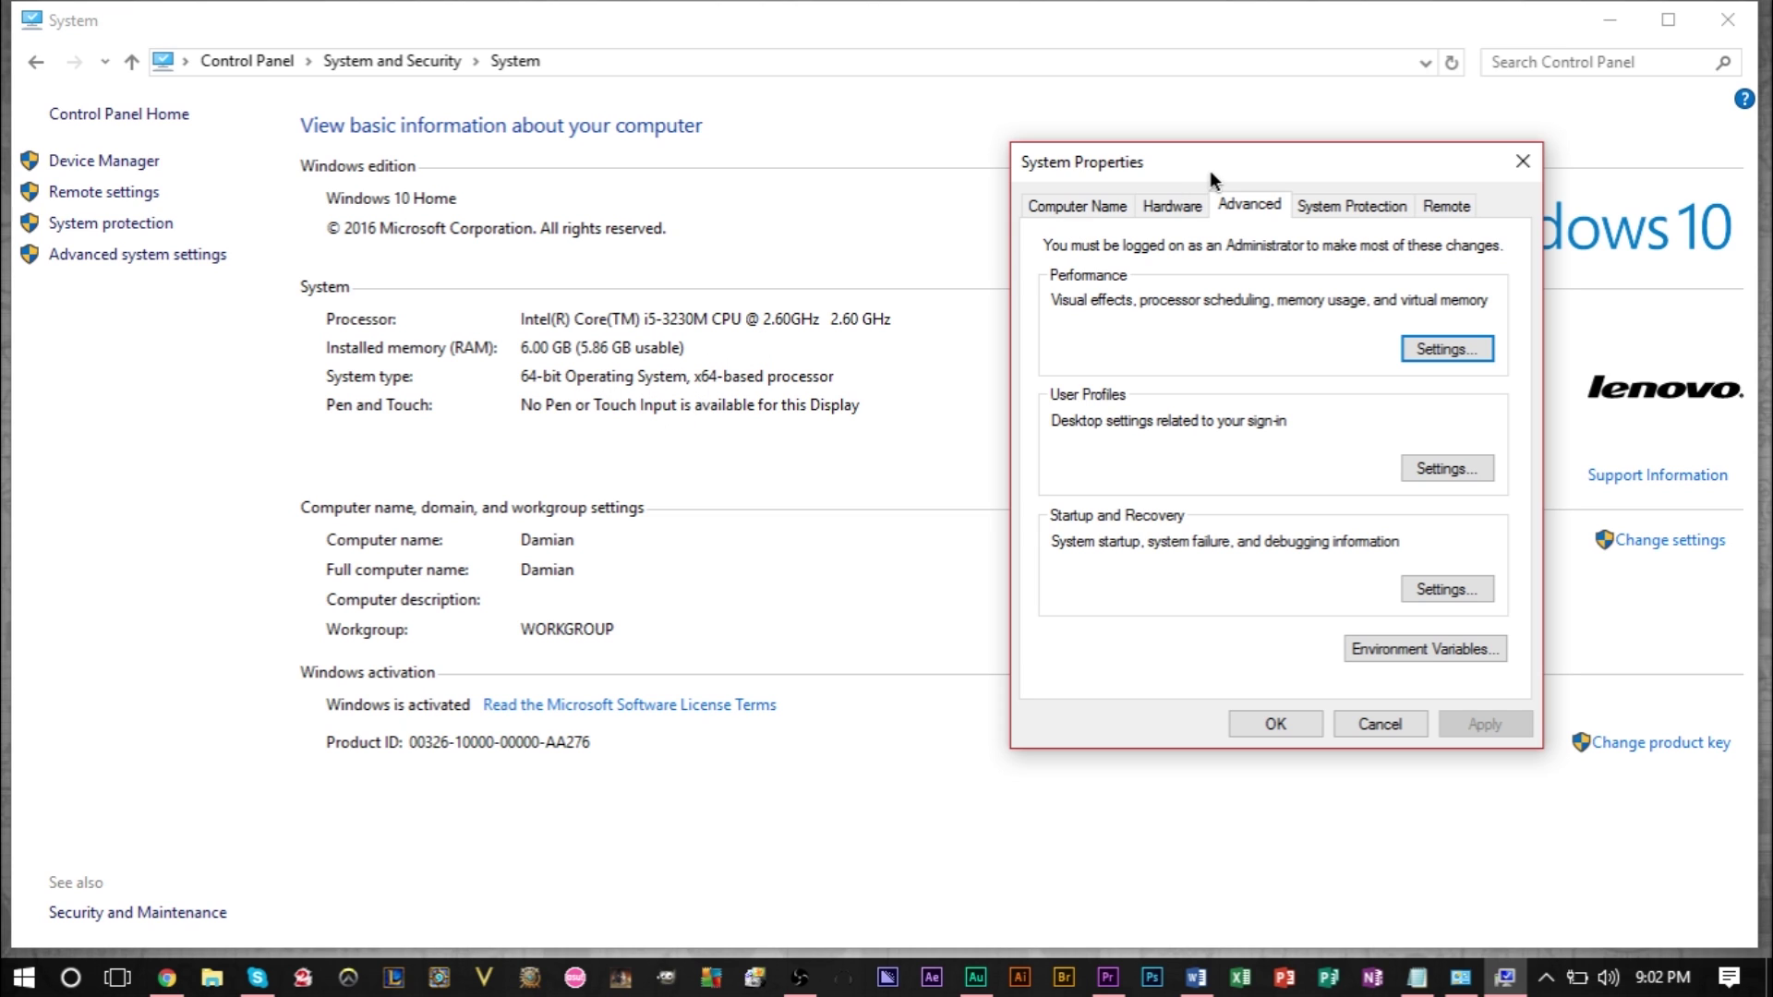
left_click_drag(1210, 165, 1111, 150)
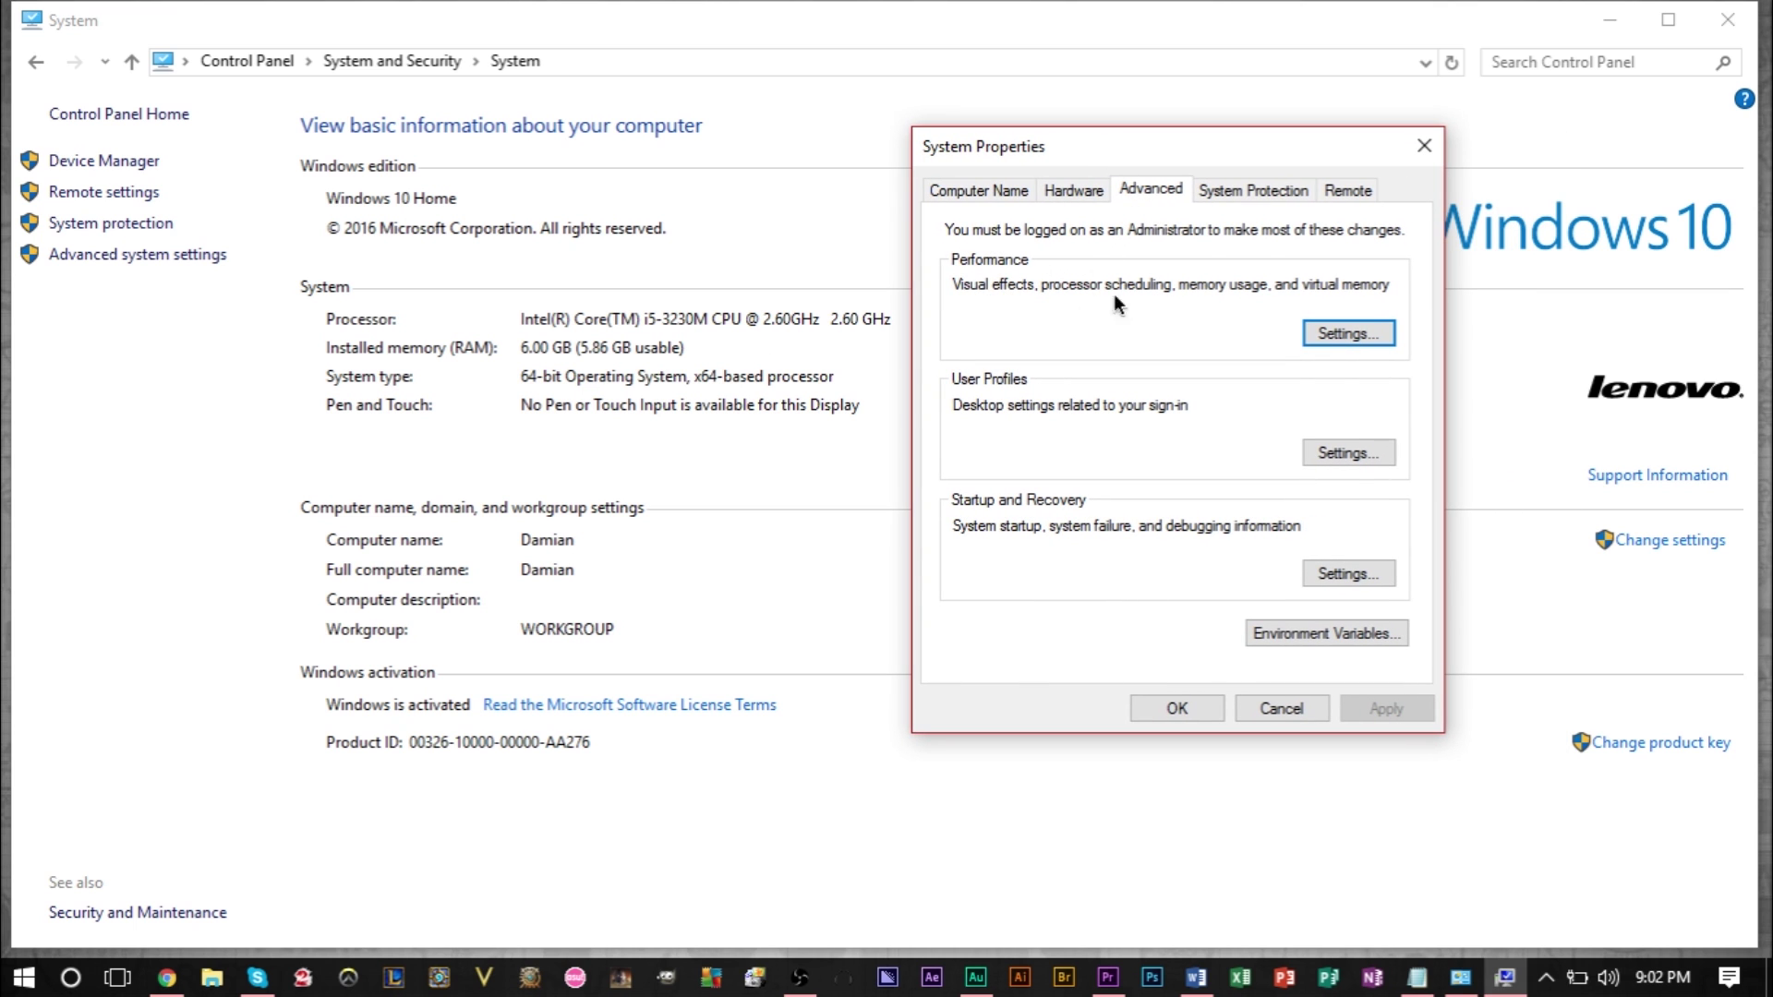
Bring up the Virtual Memory dialog from the Performance Options Advanced tab
left_click(1337, 337)
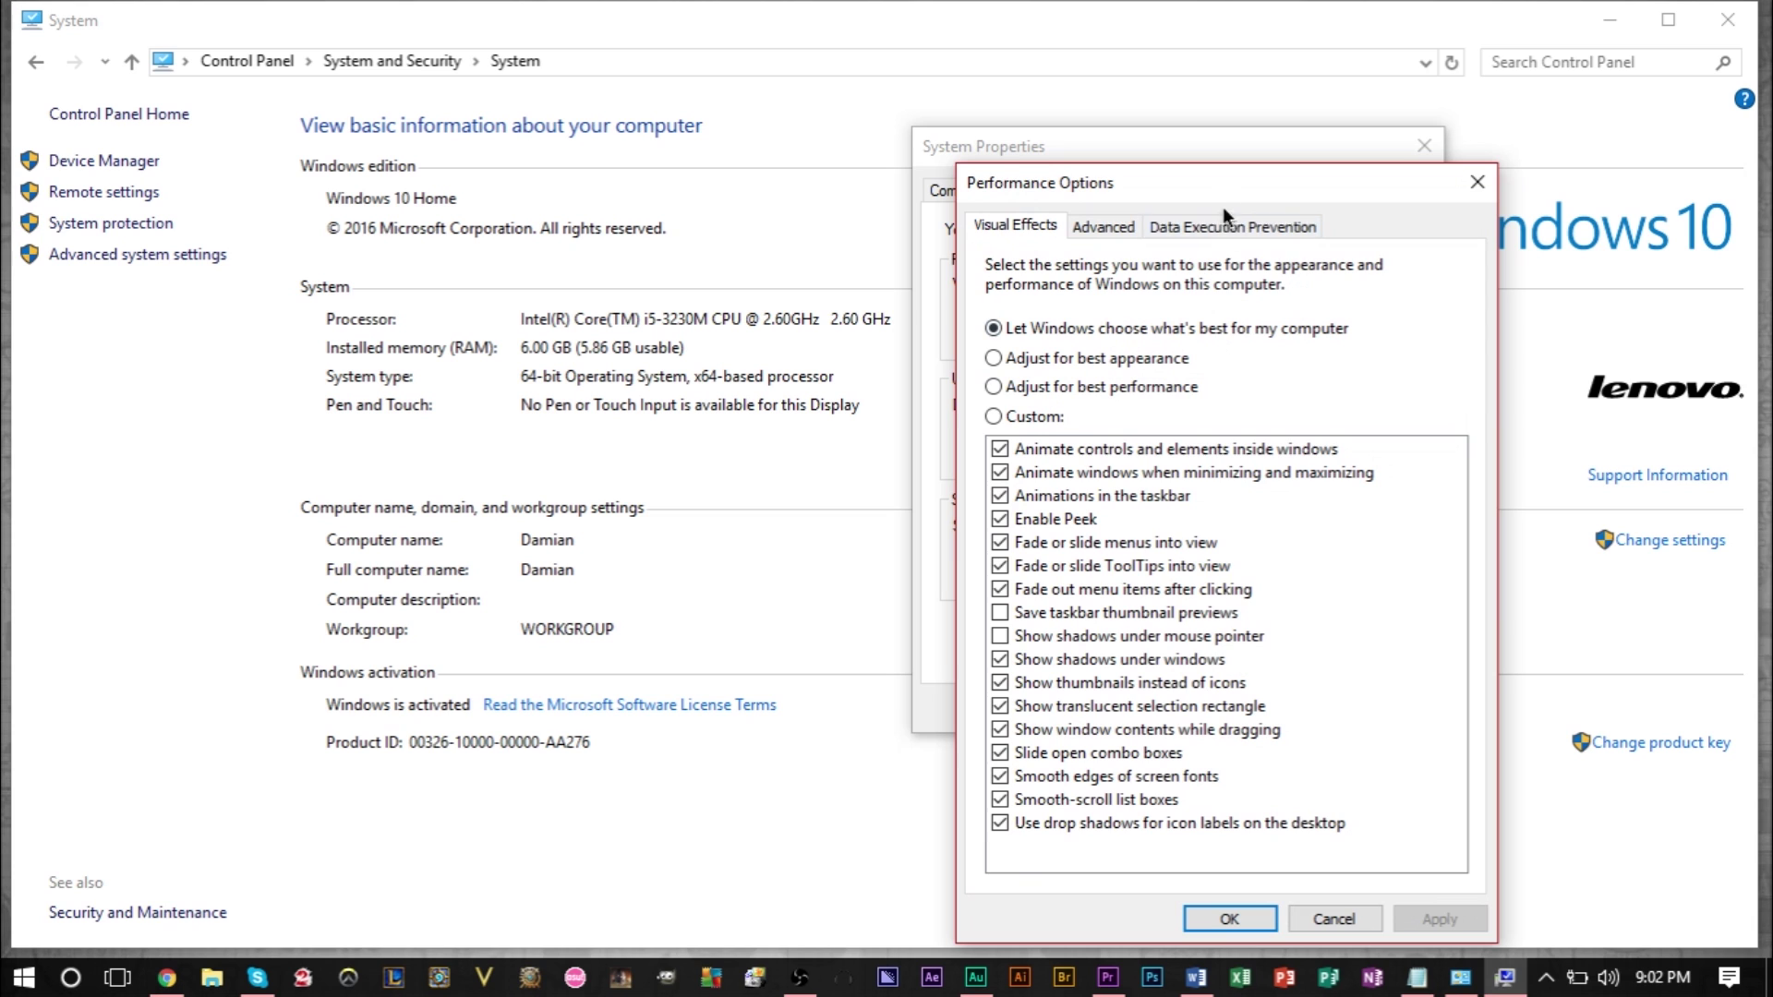
left_click(1104, 221)
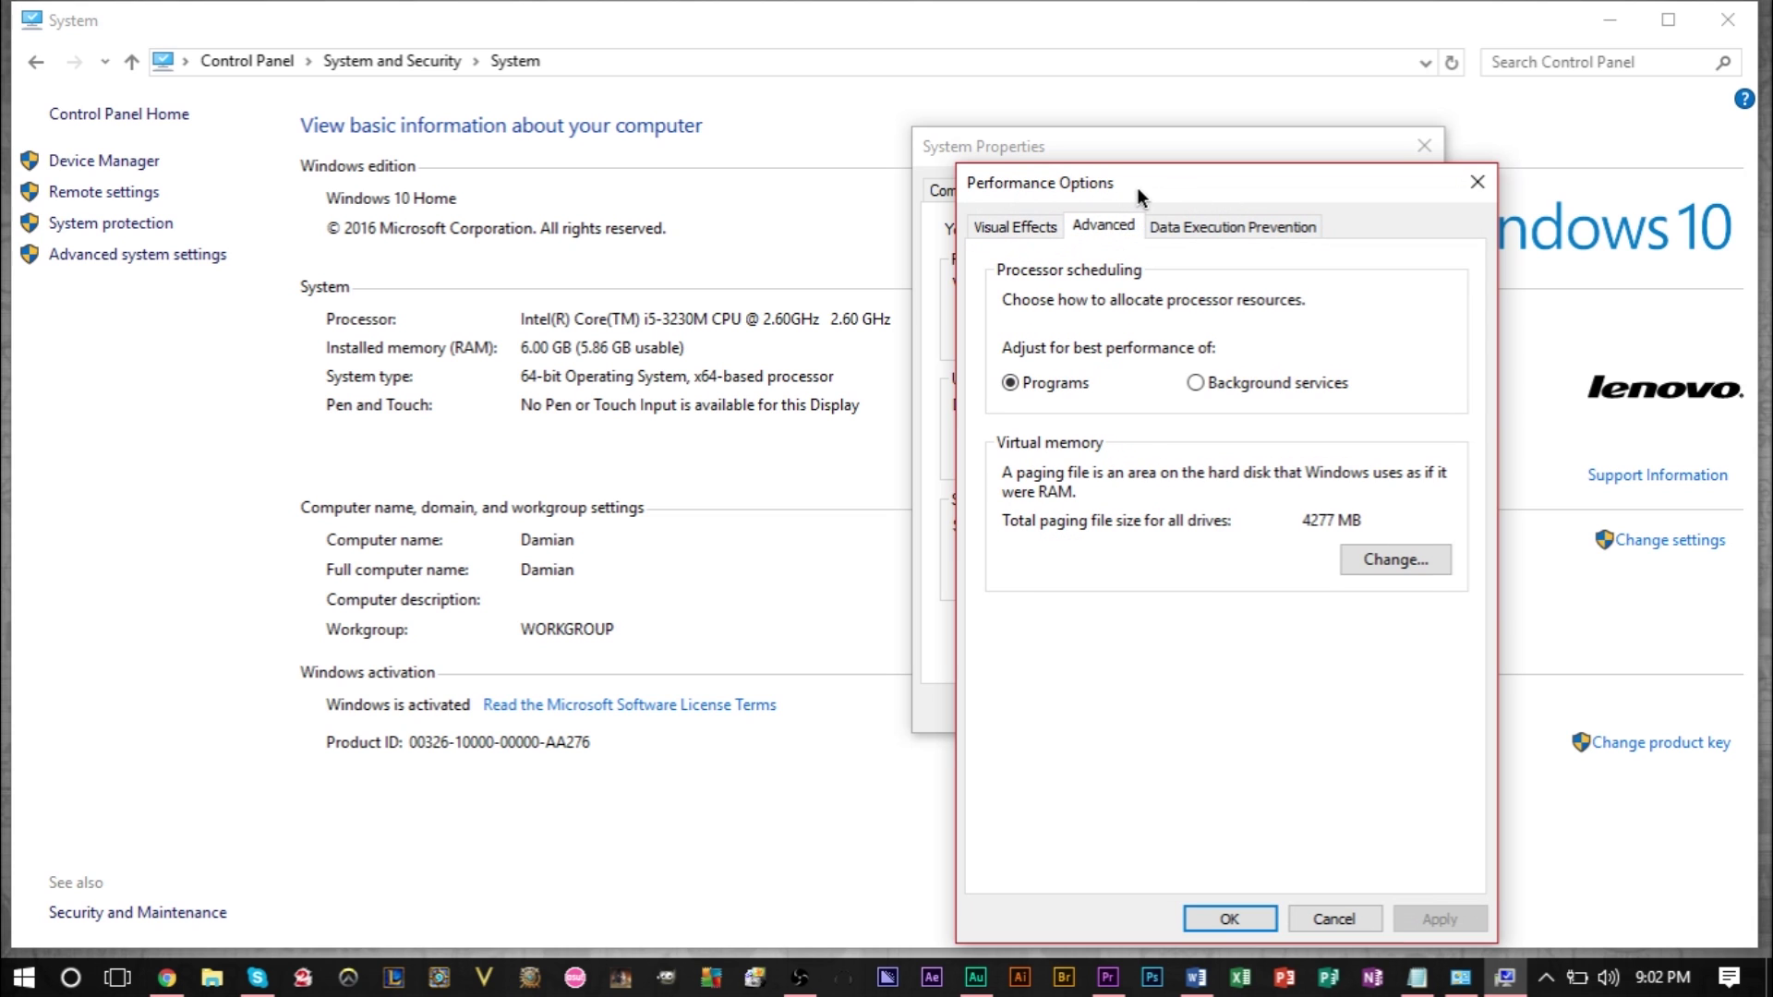
left_click_drag(1138, 186, 1122, 146)
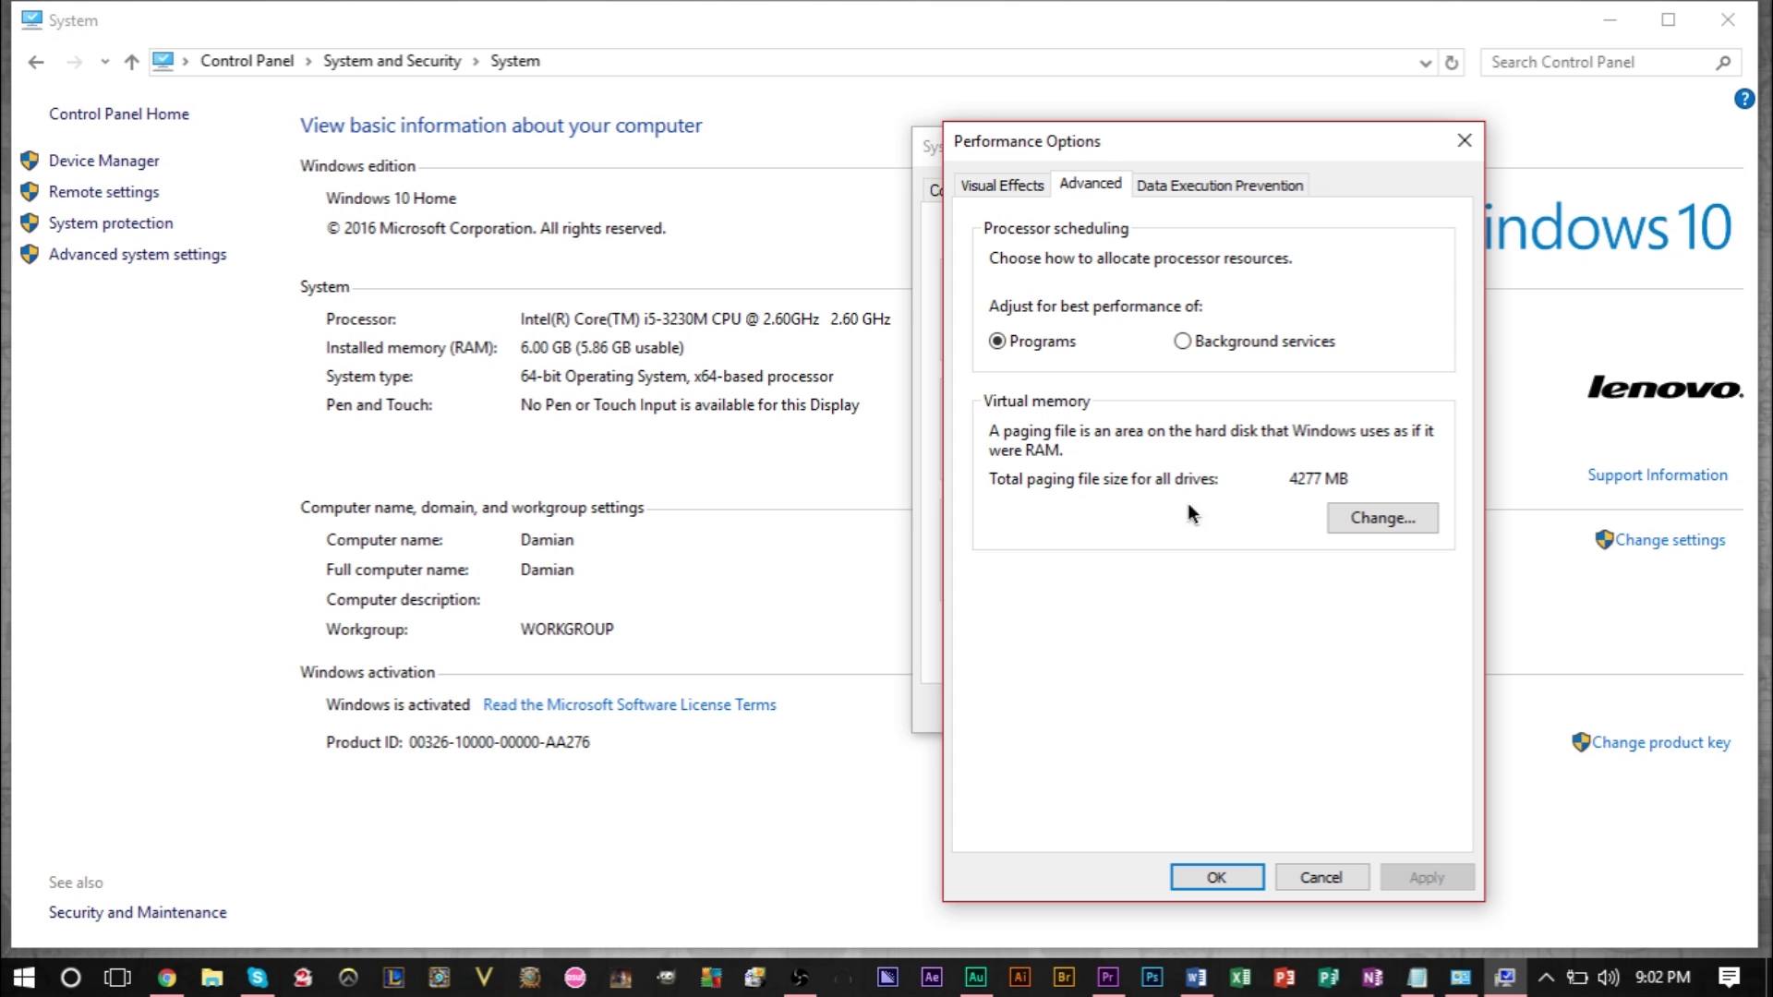
left_click(1361, 524)
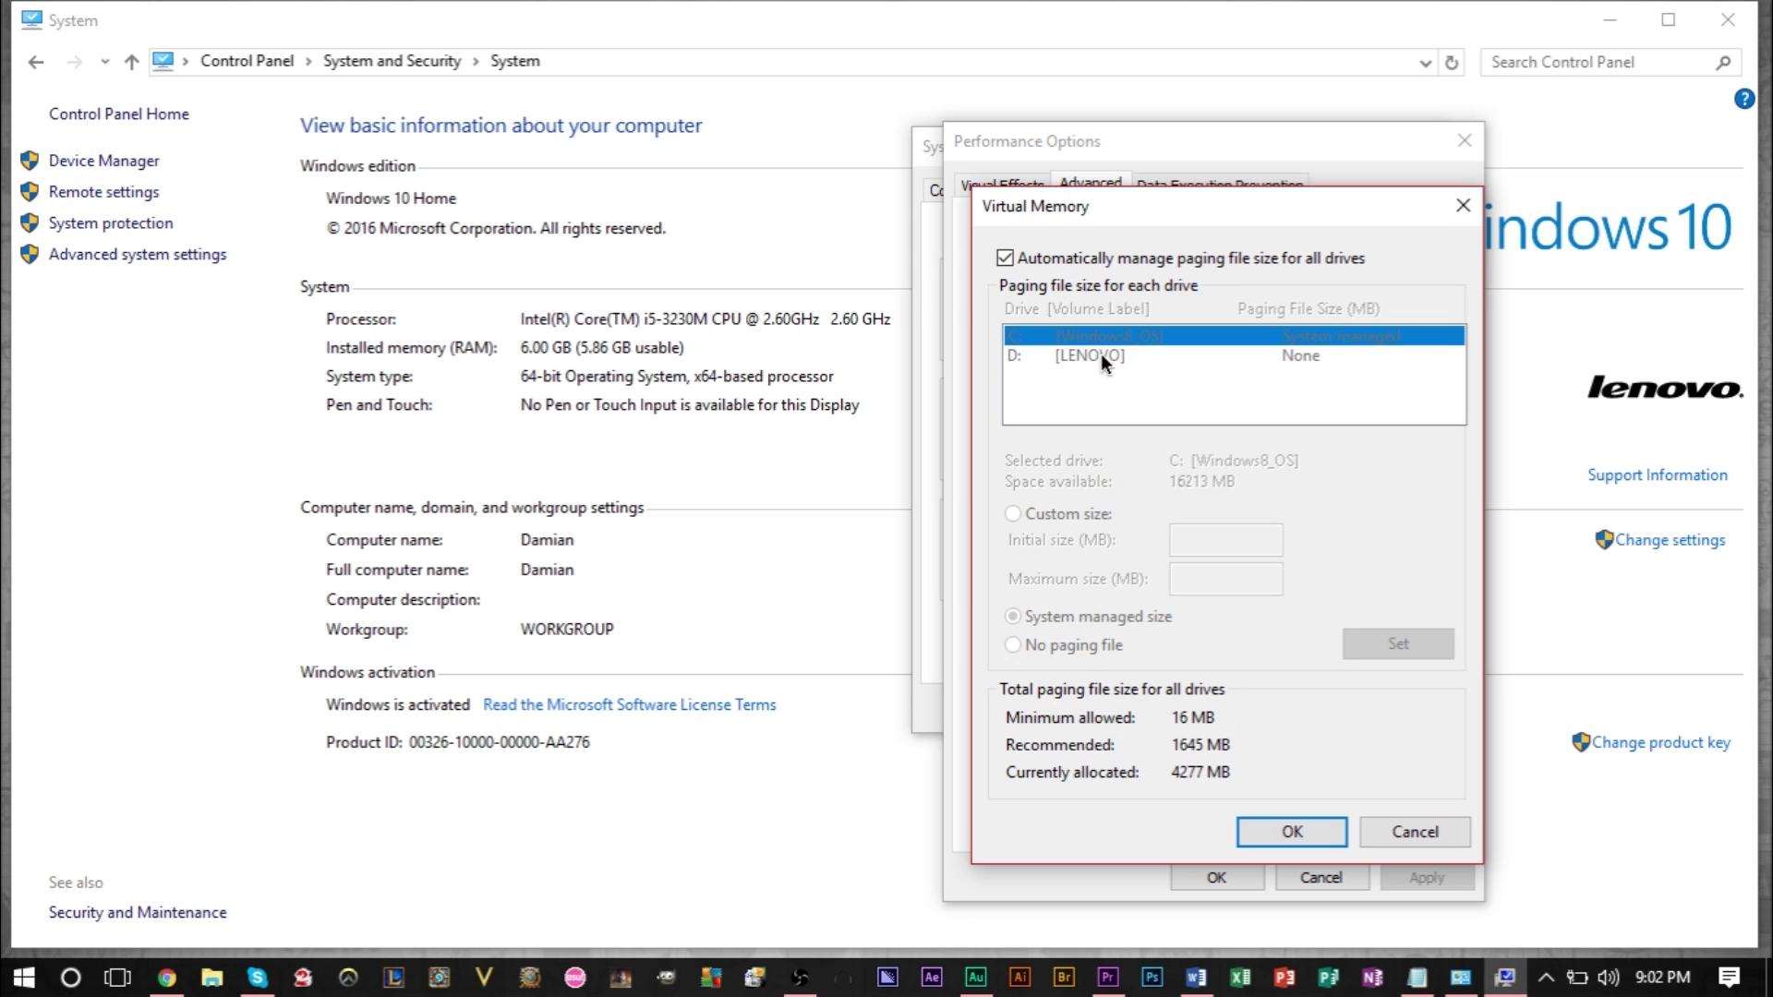
Uncheck automatic paging file management and inspect drive C: (system managed) and D: (none)
left_click(1024, 255)
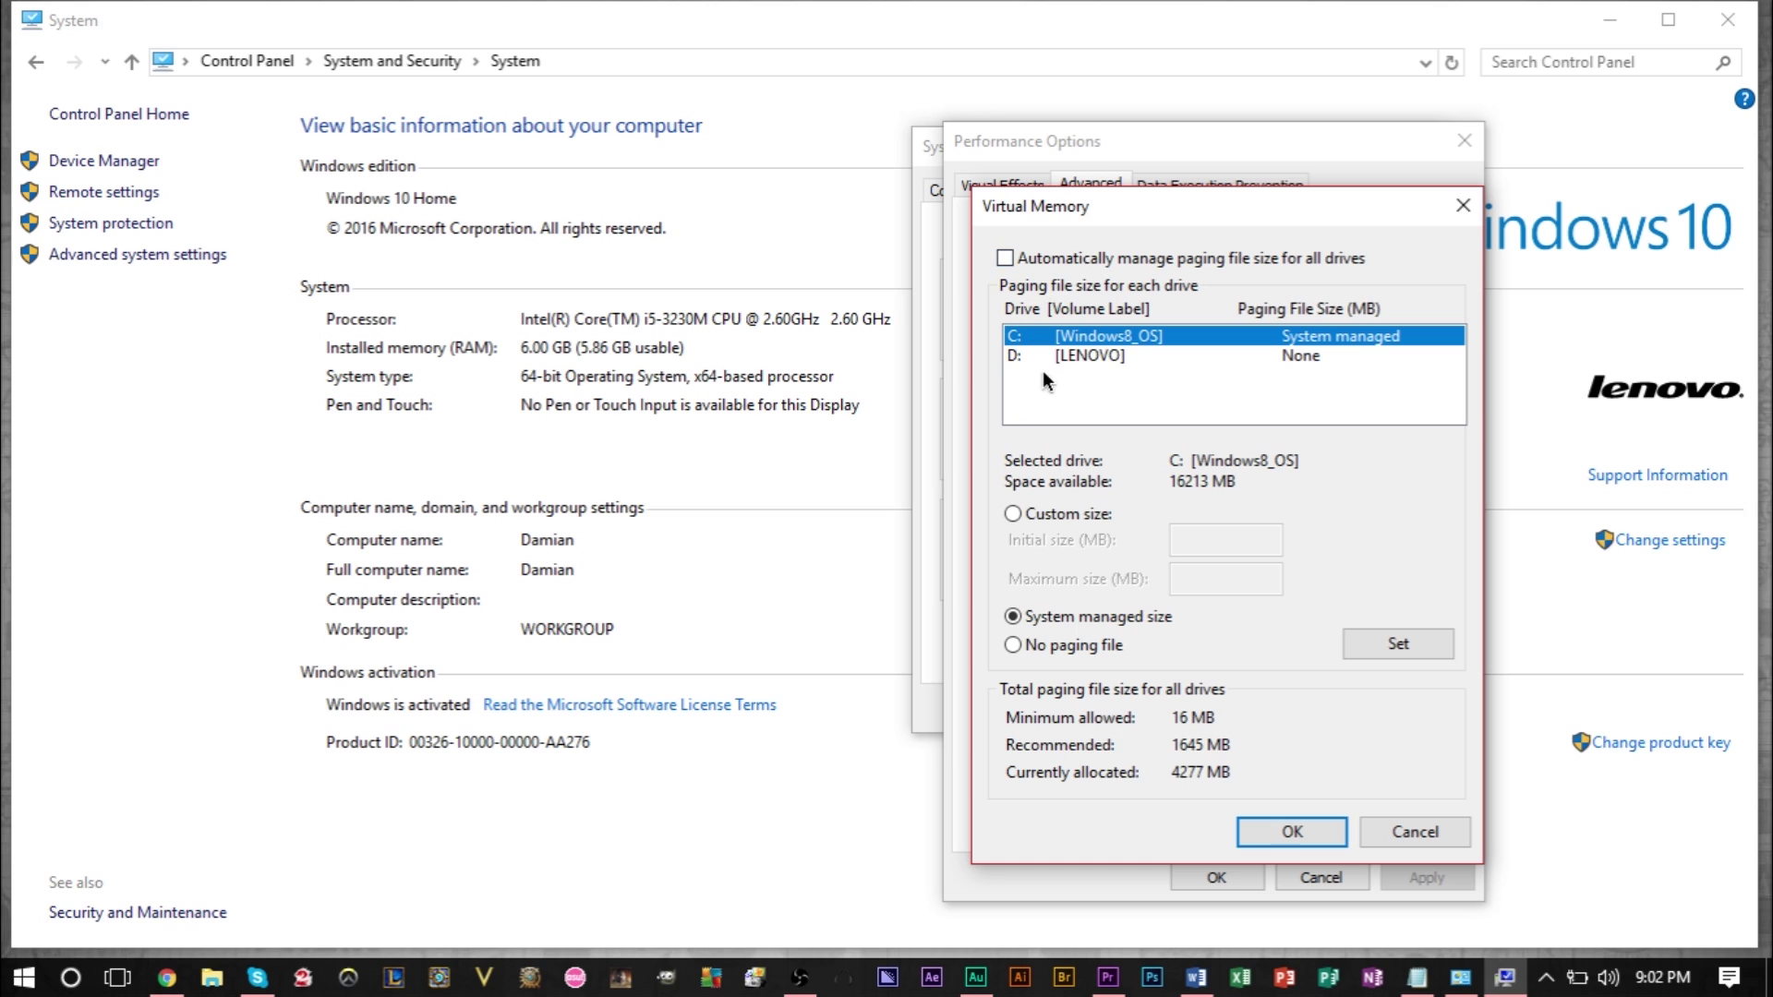
left_click(1080, 359)
left_click(1119, 335)
left_click(1114, 357)
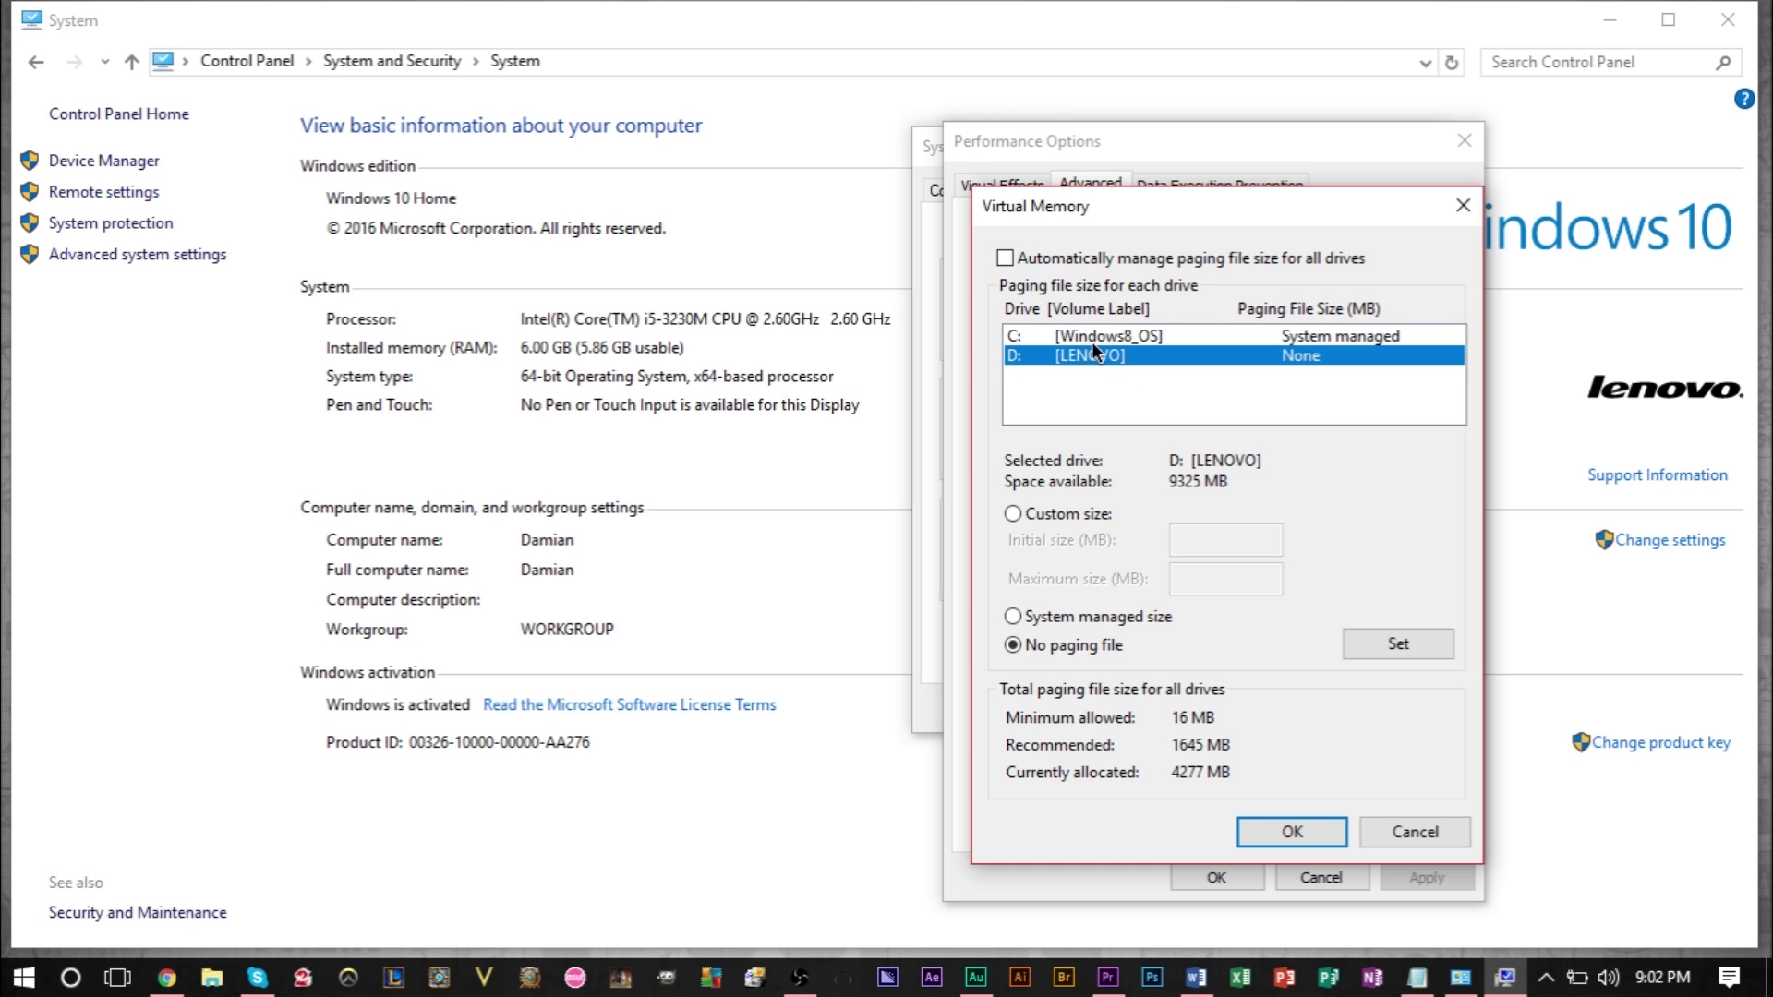
left_click(1091, 336)
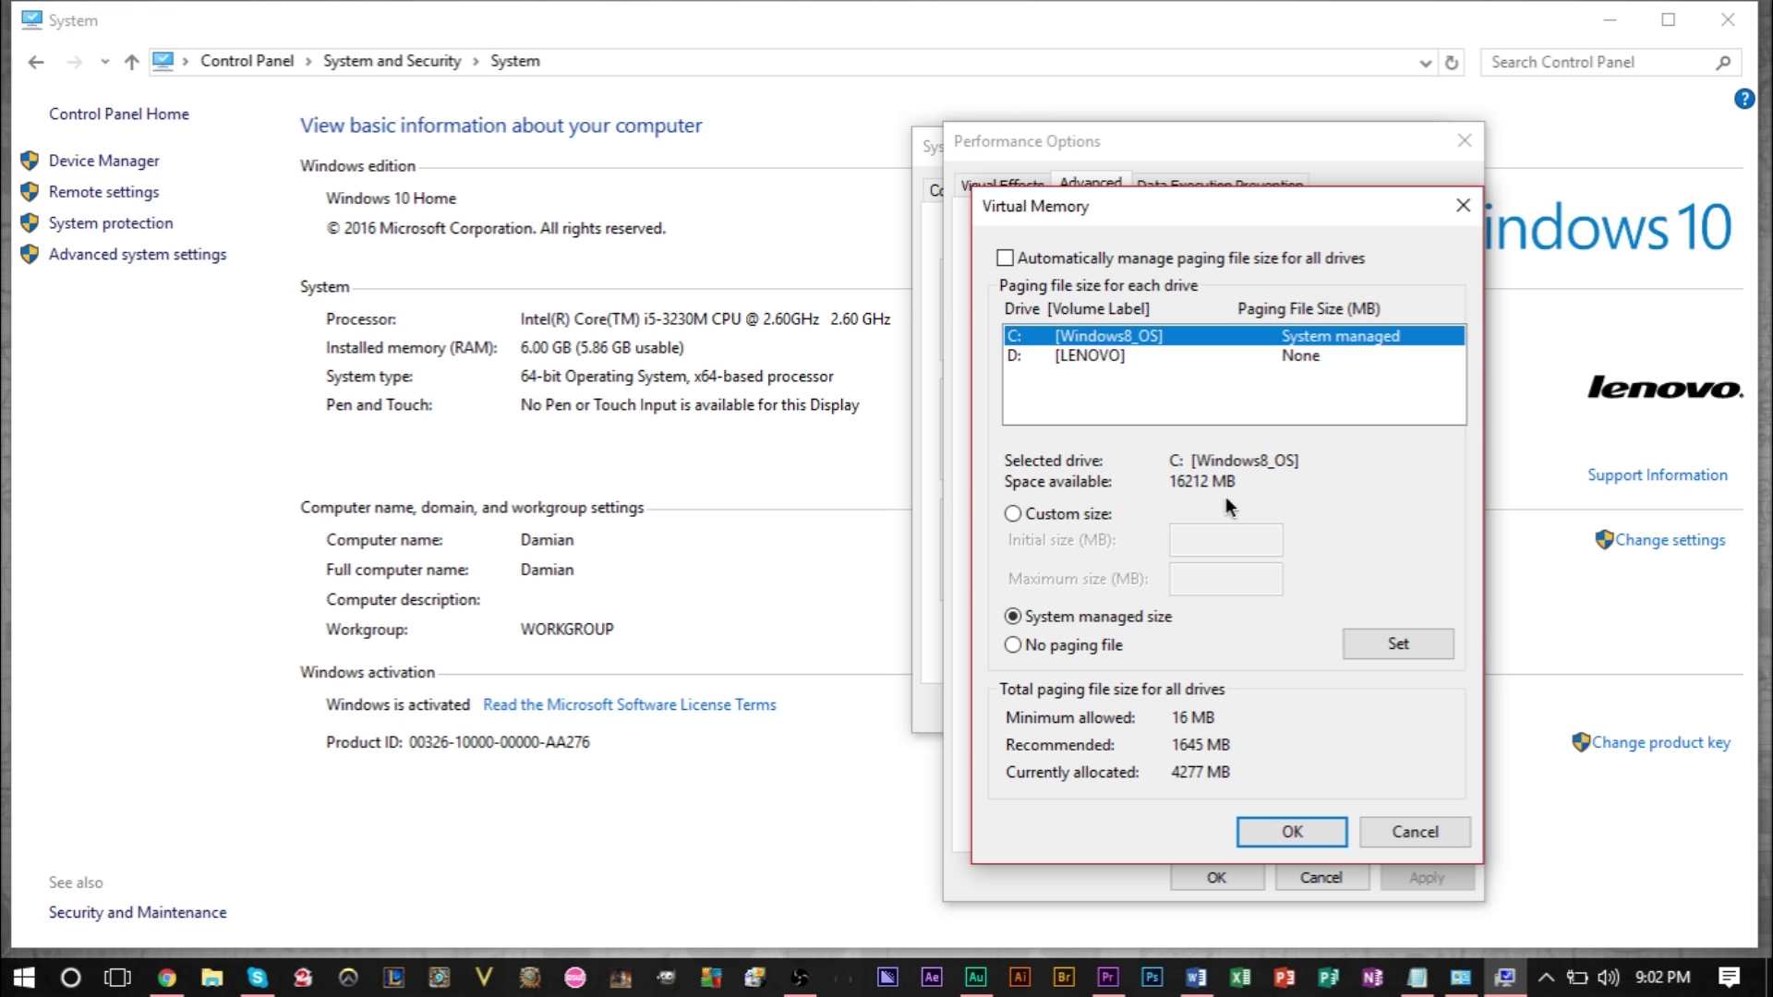
Choose Custom size for drive C's paging file and fill in the initial and maximum sizes
left_click(1048, 518)
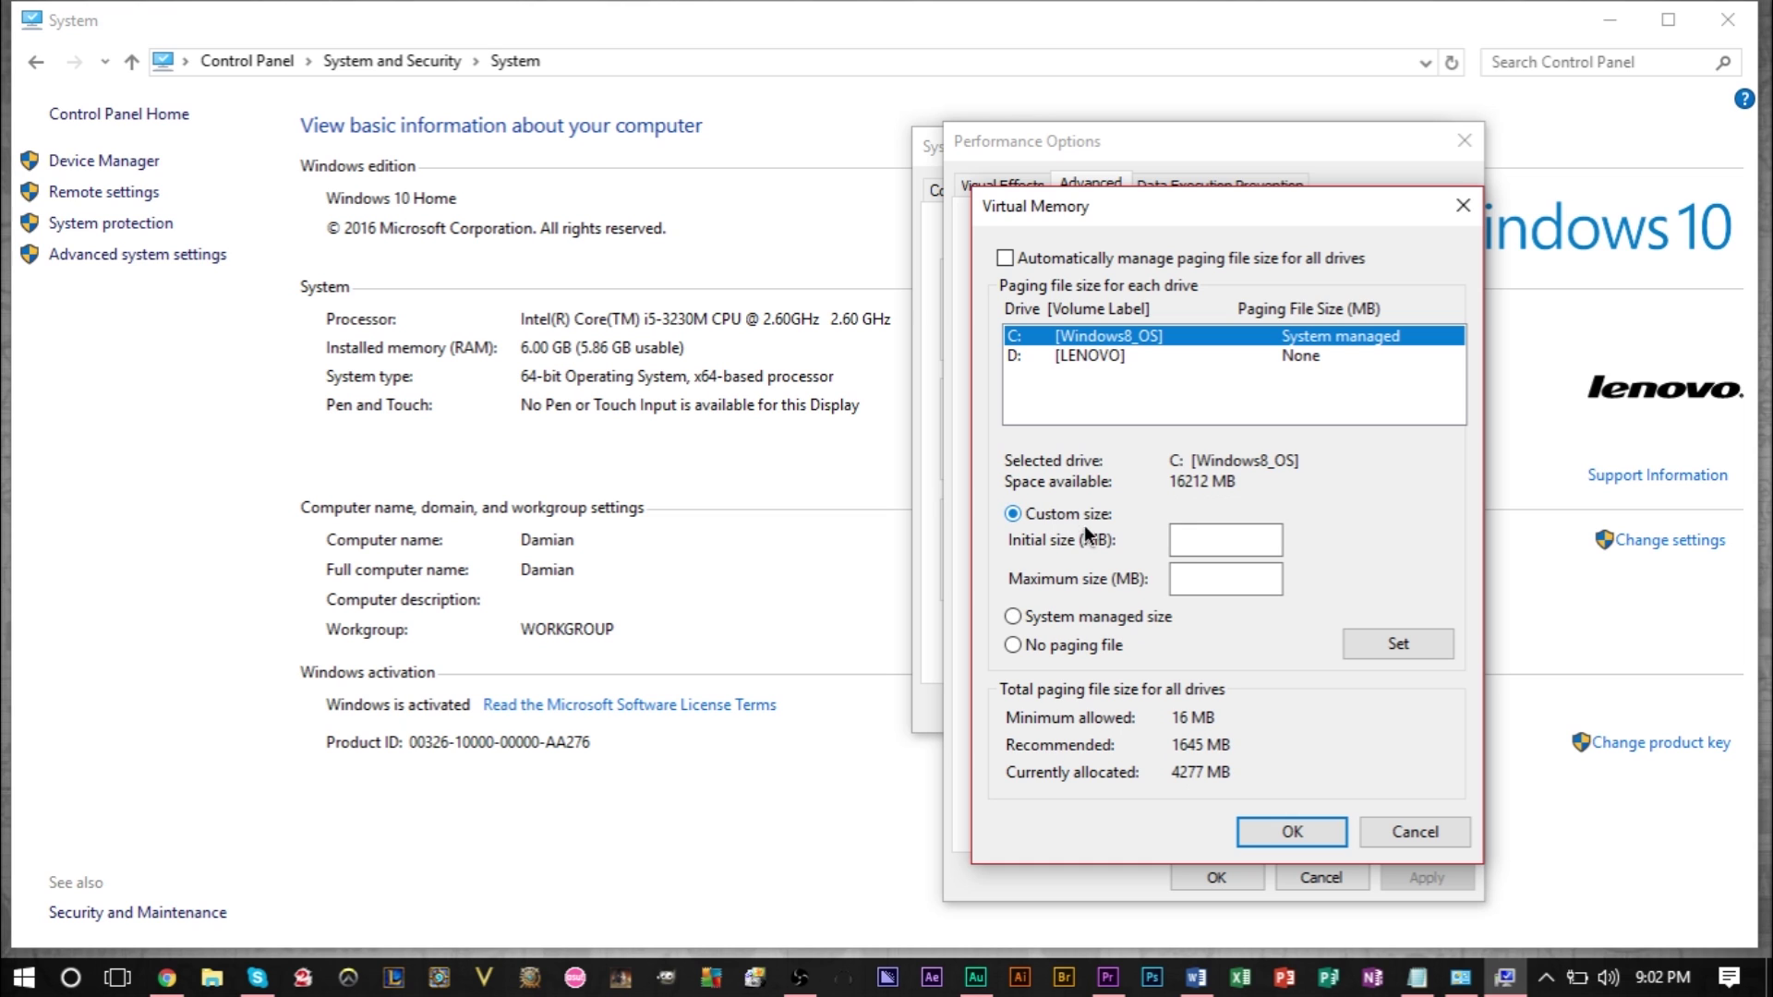
left_click(1177, 537)
left_click(1186, 580)
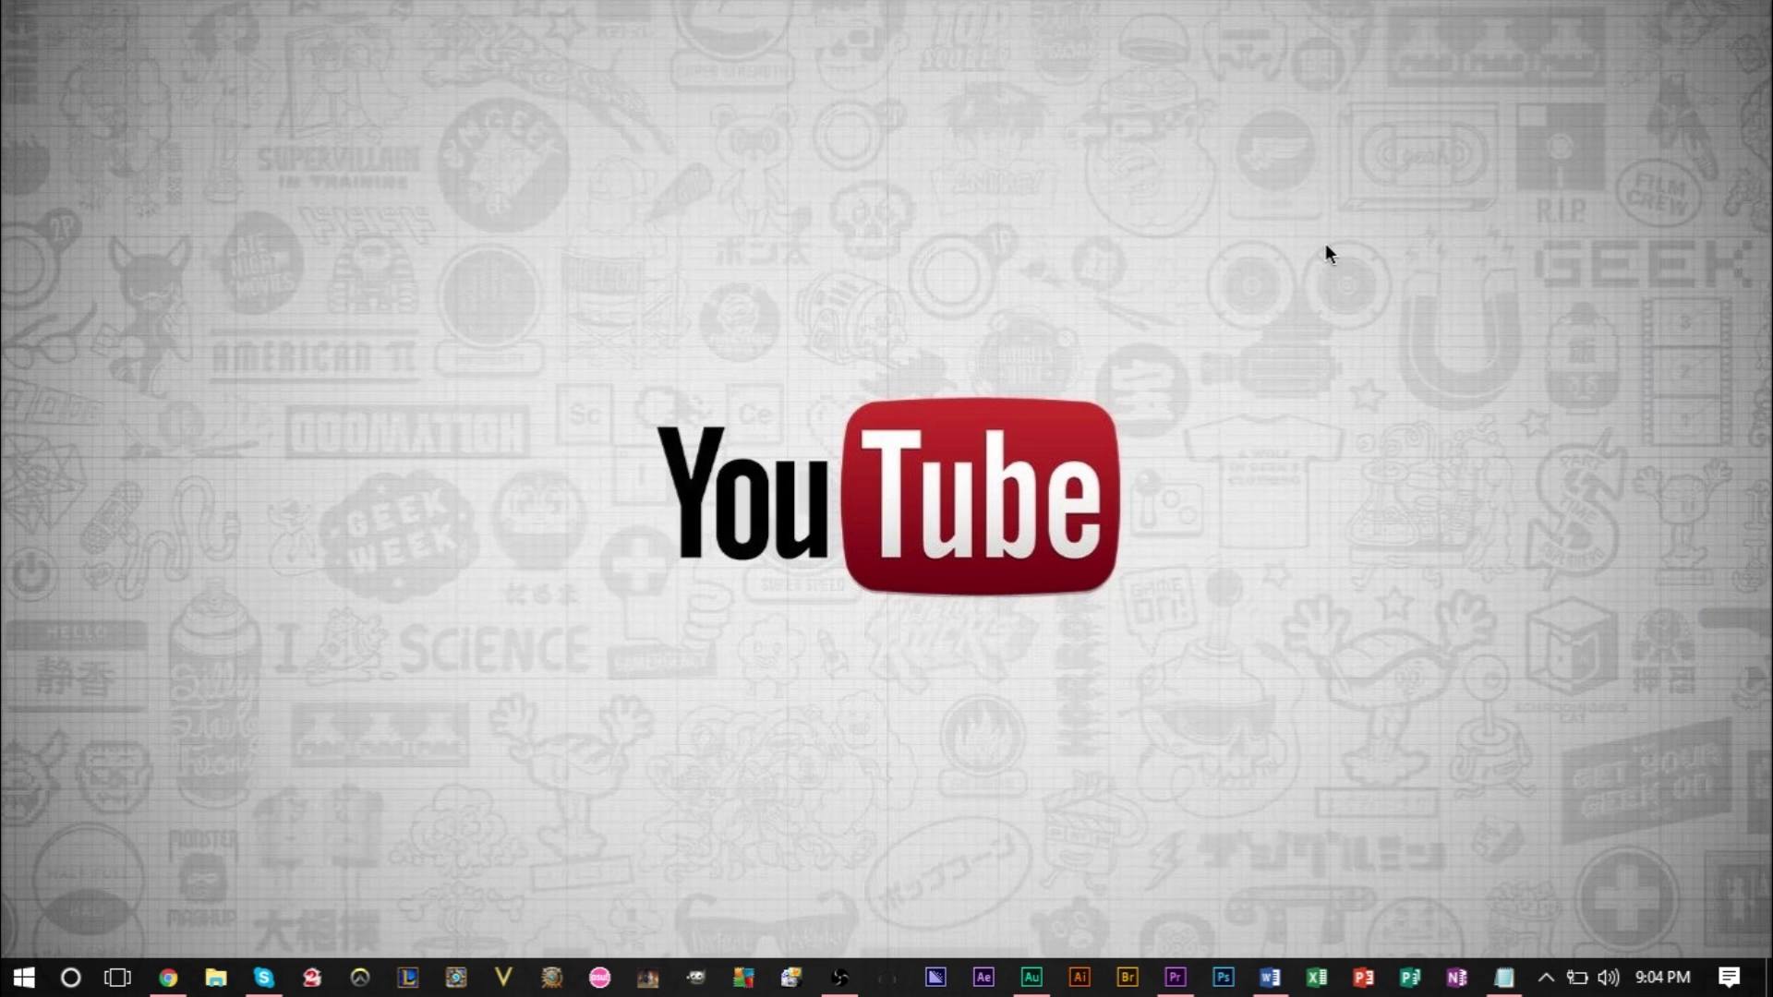
Review the hidden notification-area icons for background programs, then hide them again
left_click(1548, 979)
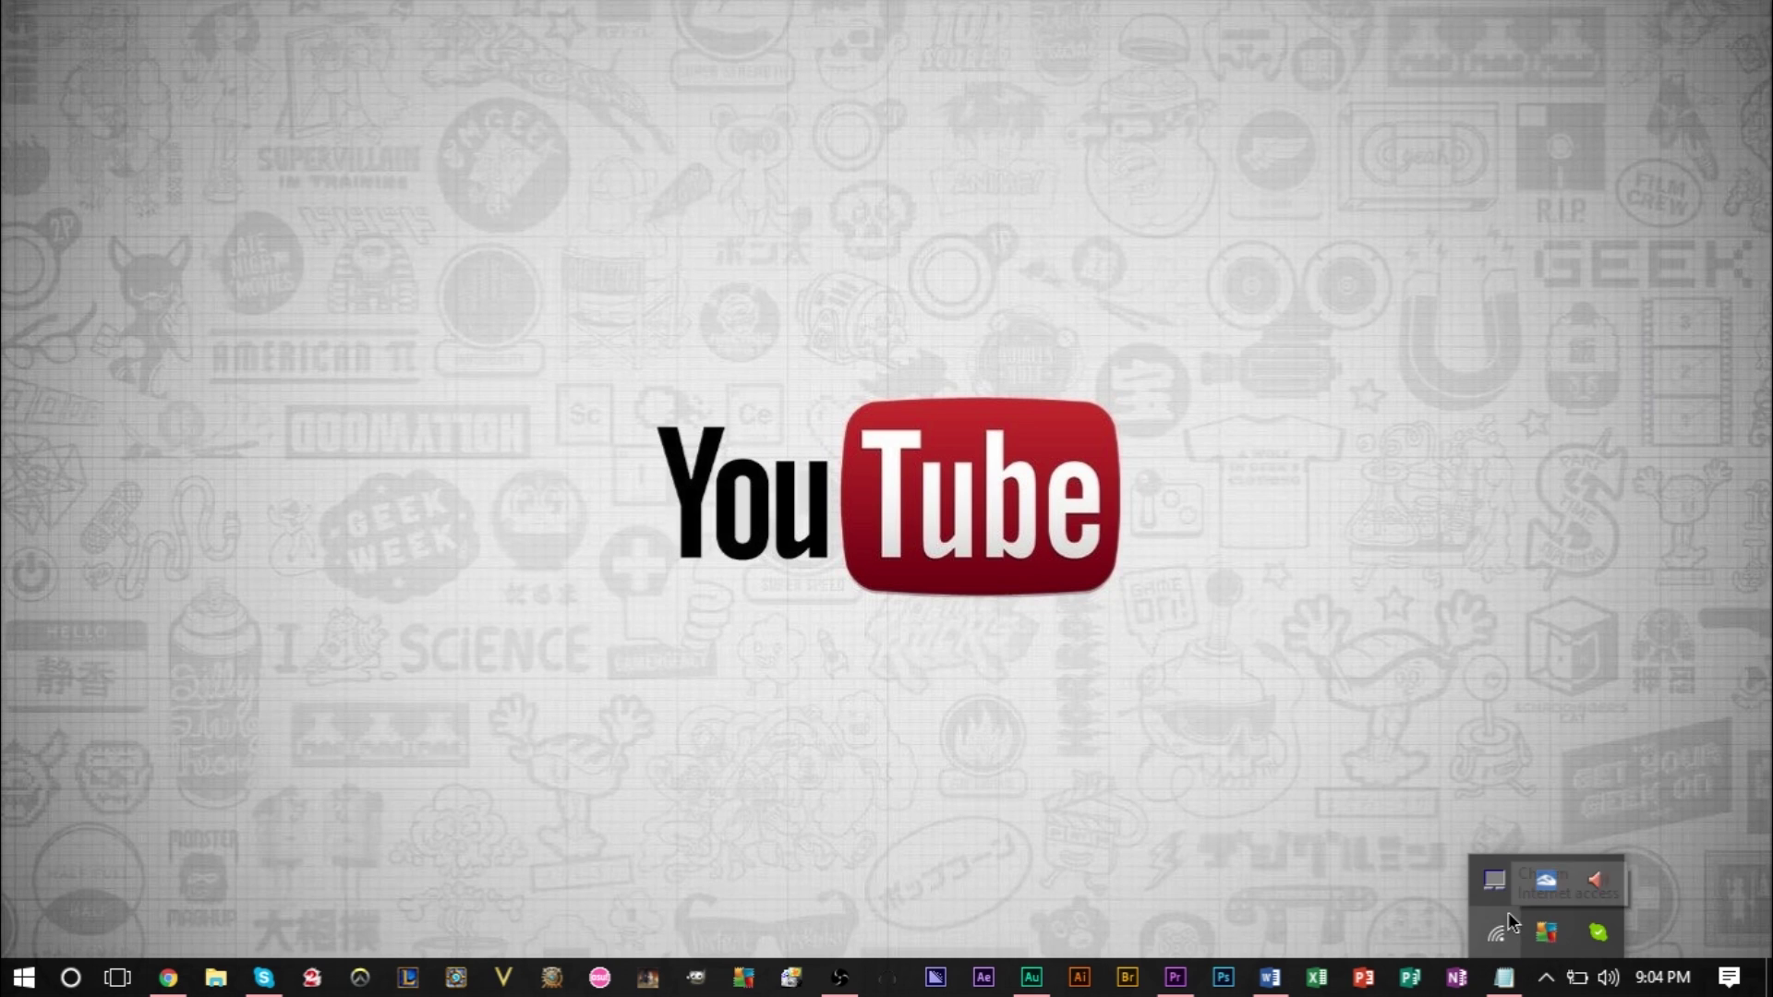
left_click(1586, 784)
Launch Task Manager from the taskbar and end the Adobe Audition and Microsoft Word tasks
right_click(1715, 974)
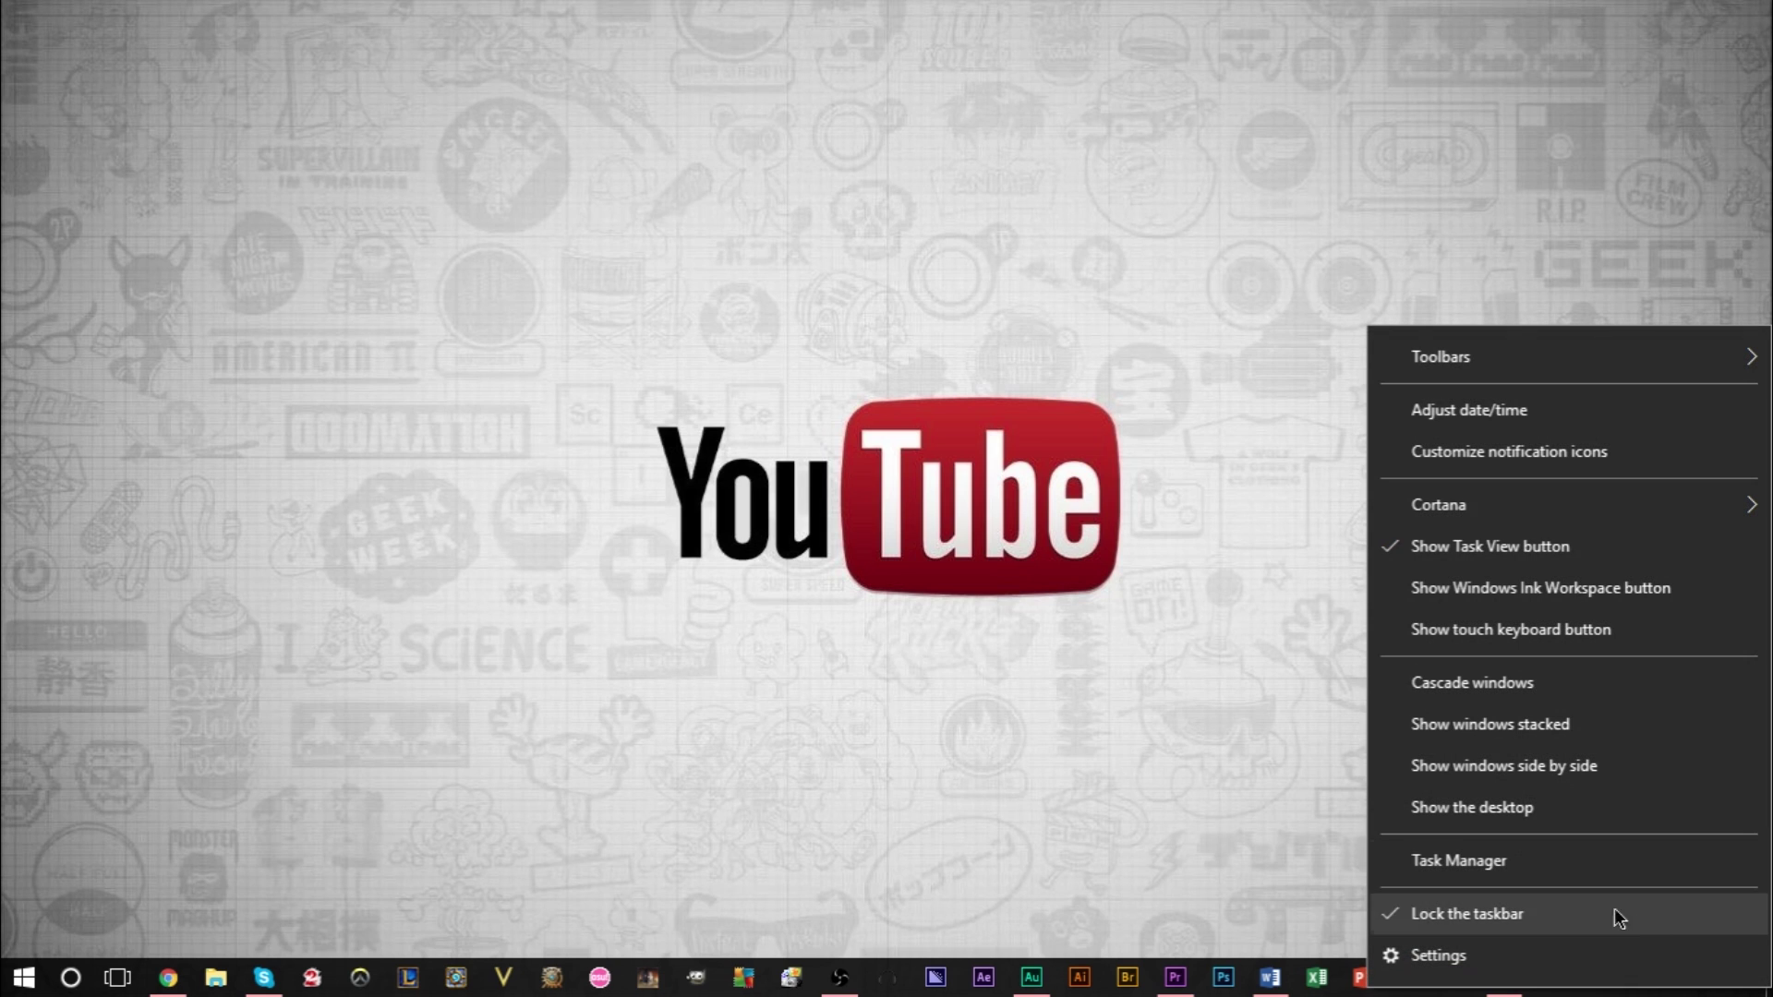
left_click(1549, 873)
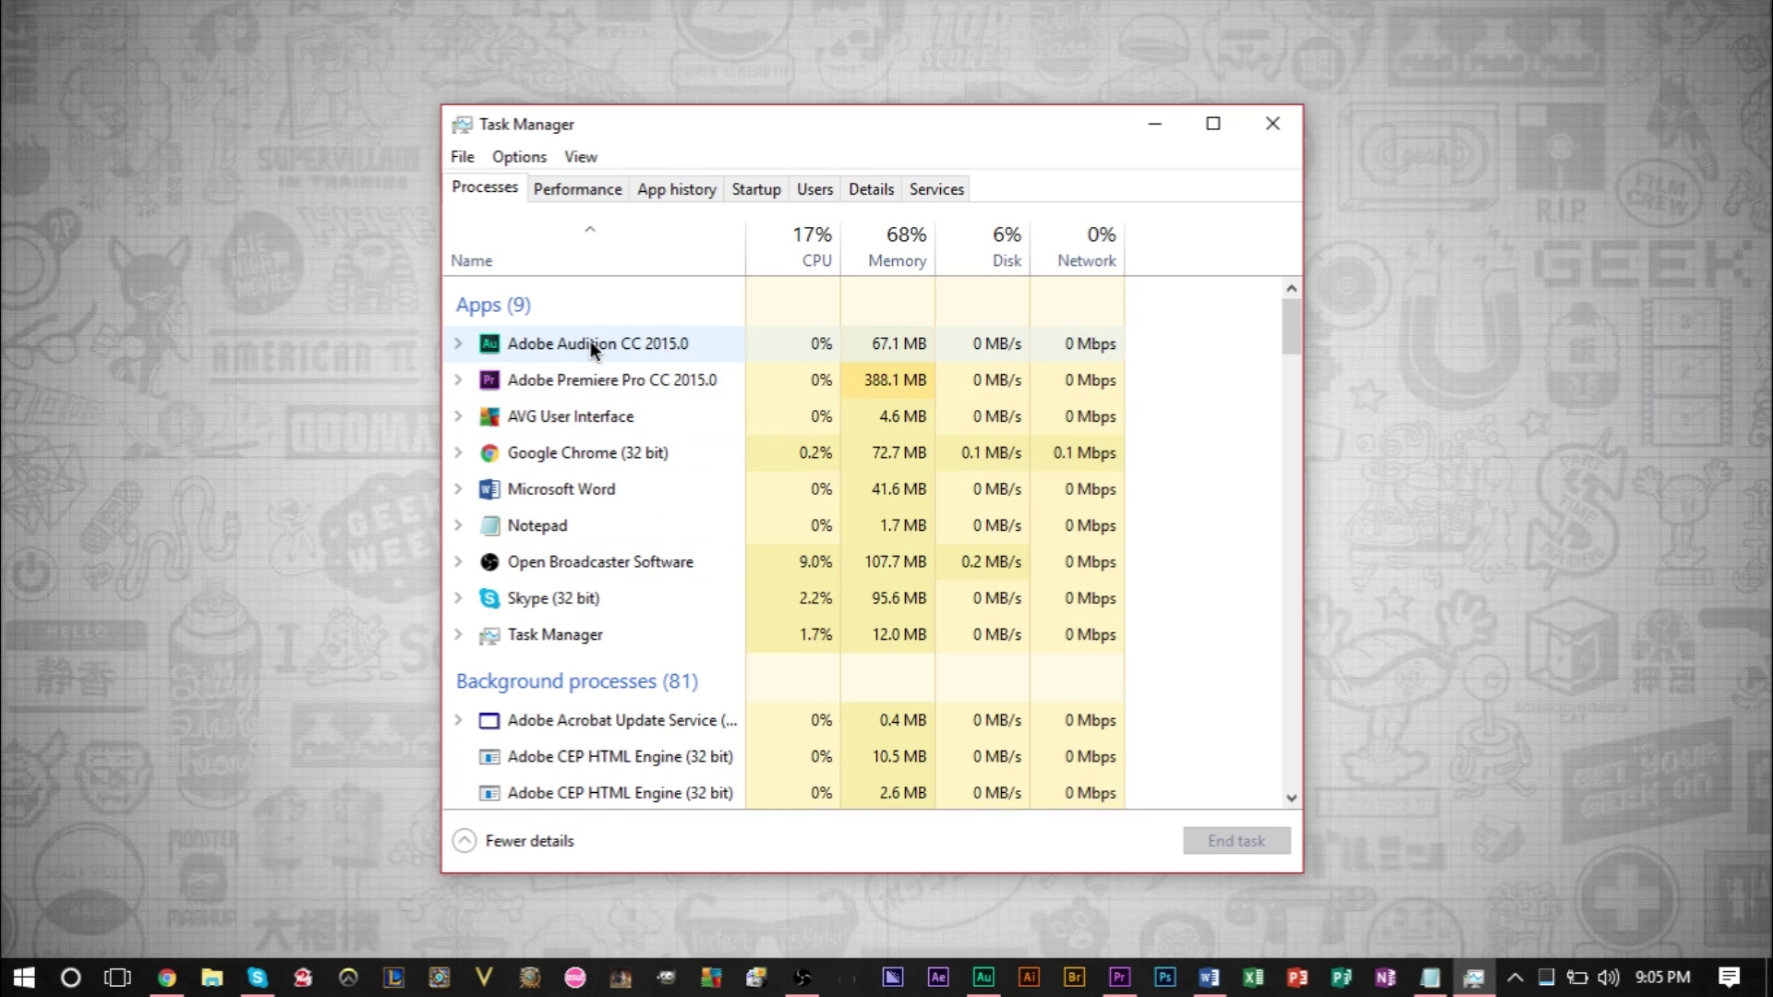
right_click(648, 340)
left_click(711, 396)
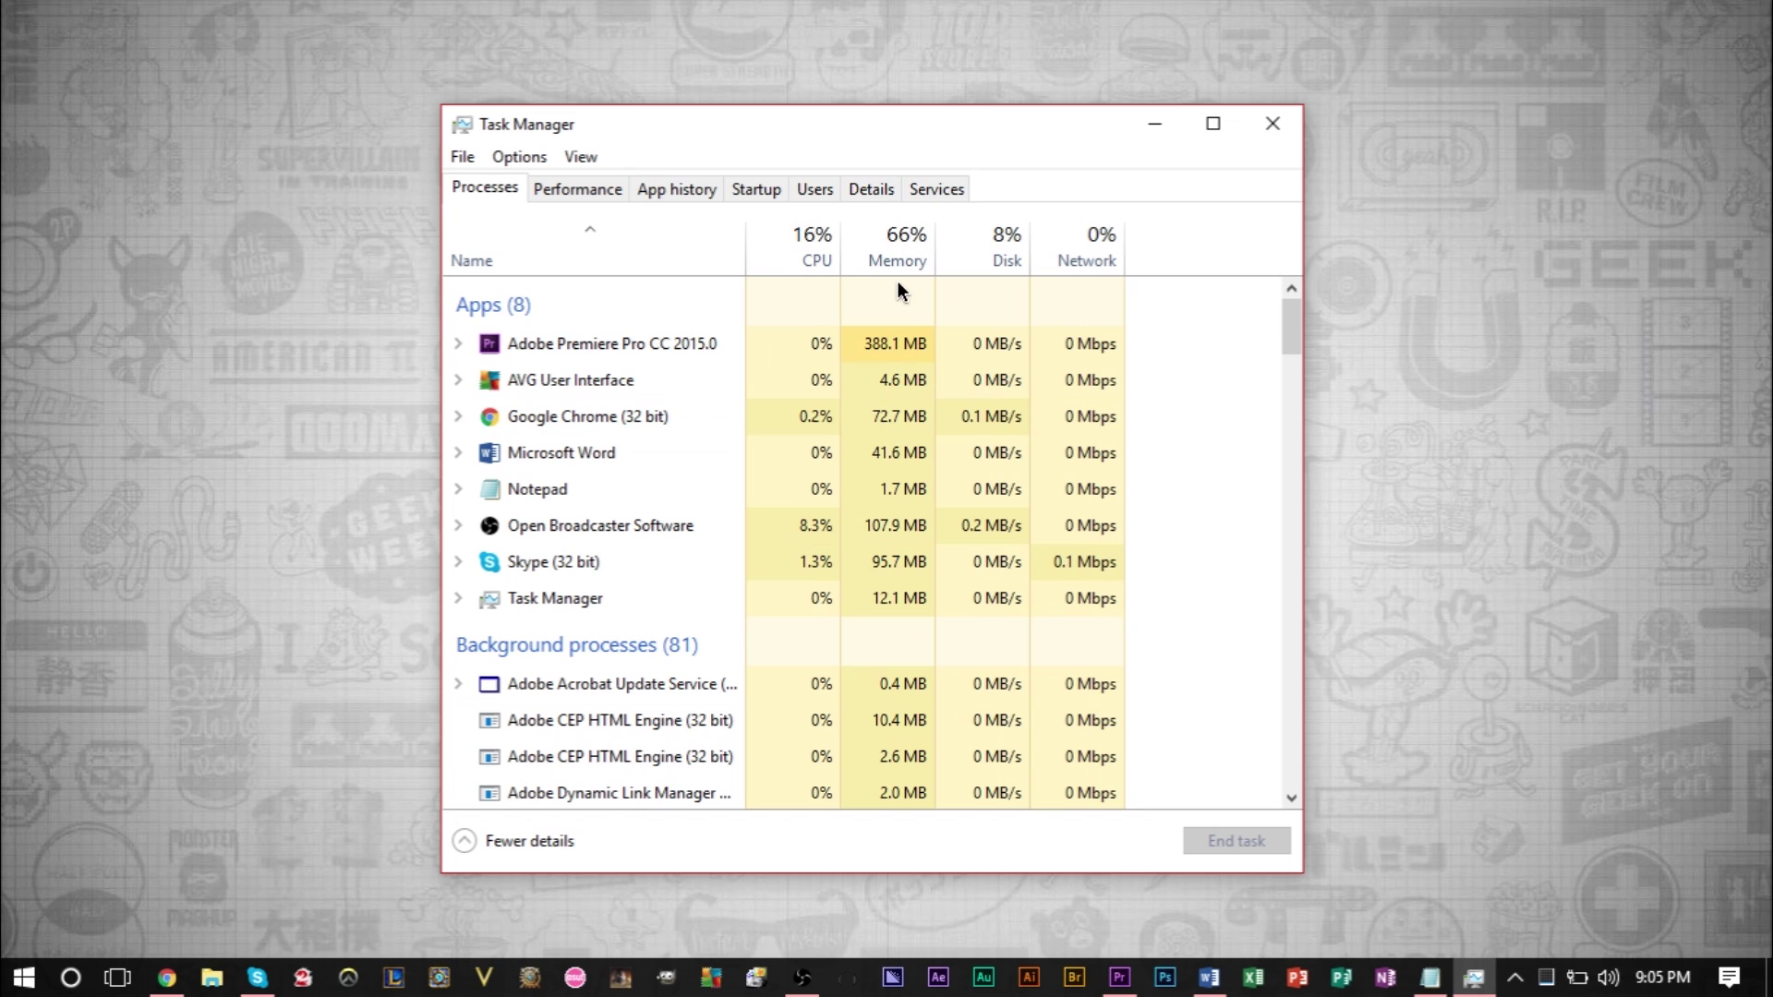
right_click(642, 453)
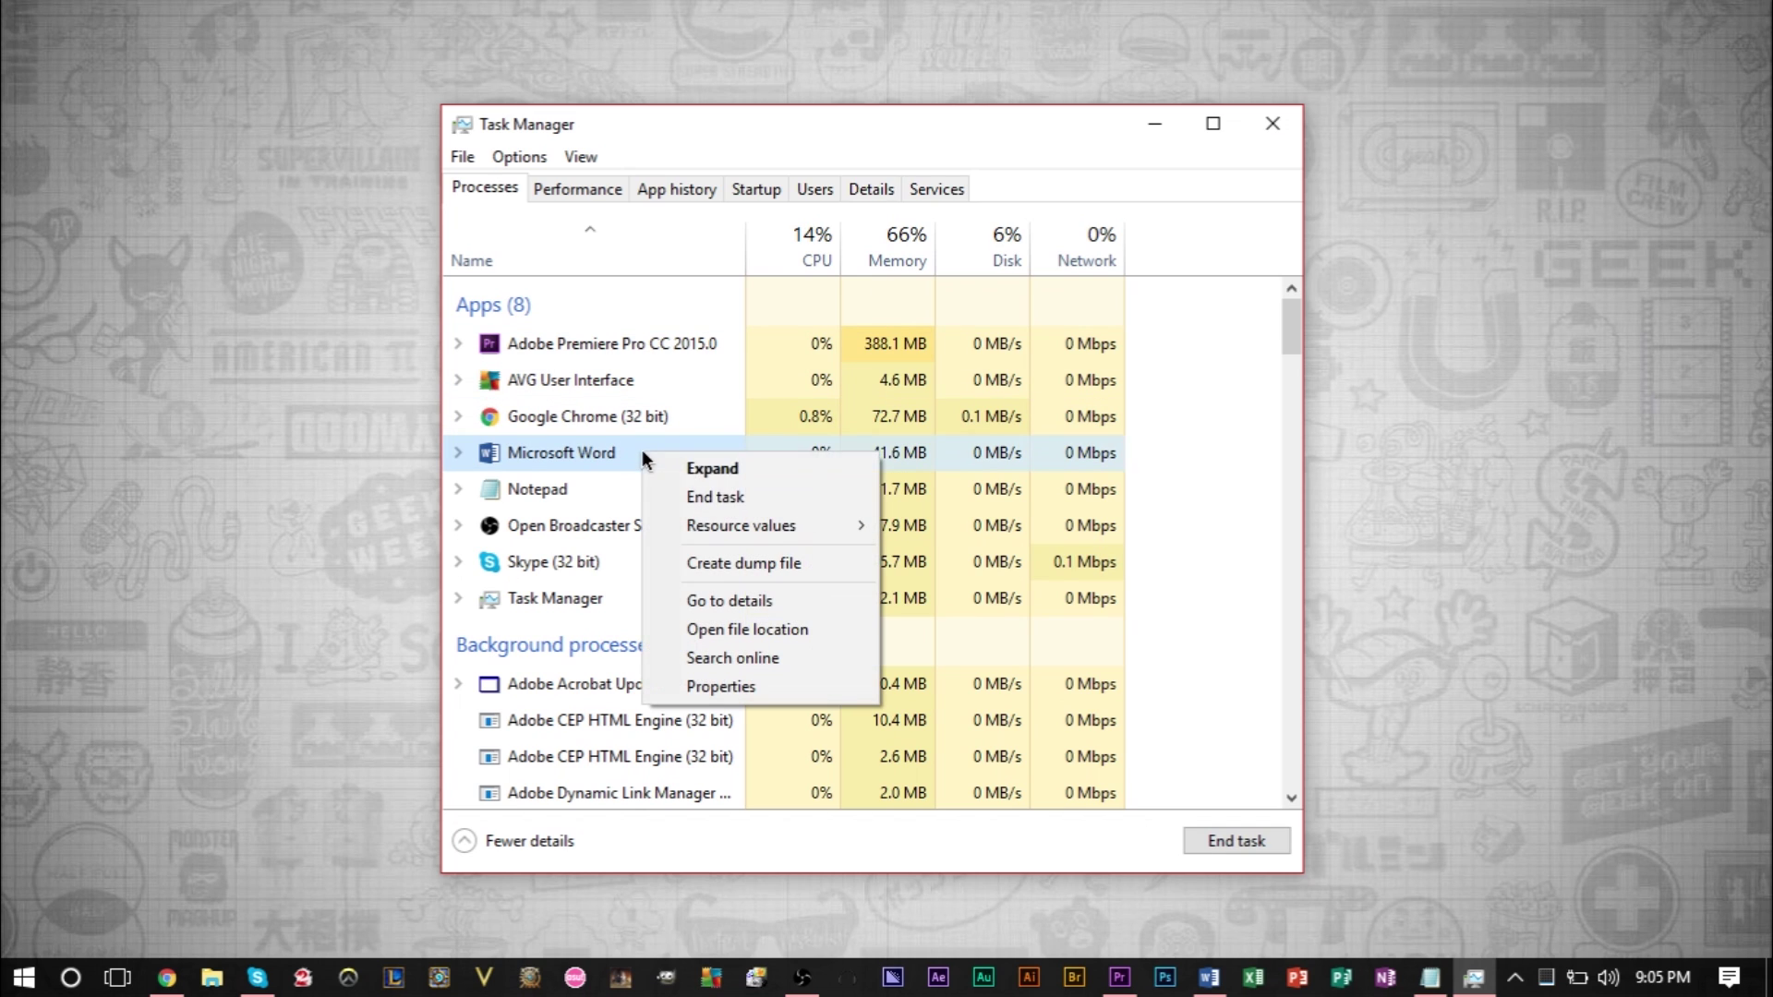
left_click(692, 496)
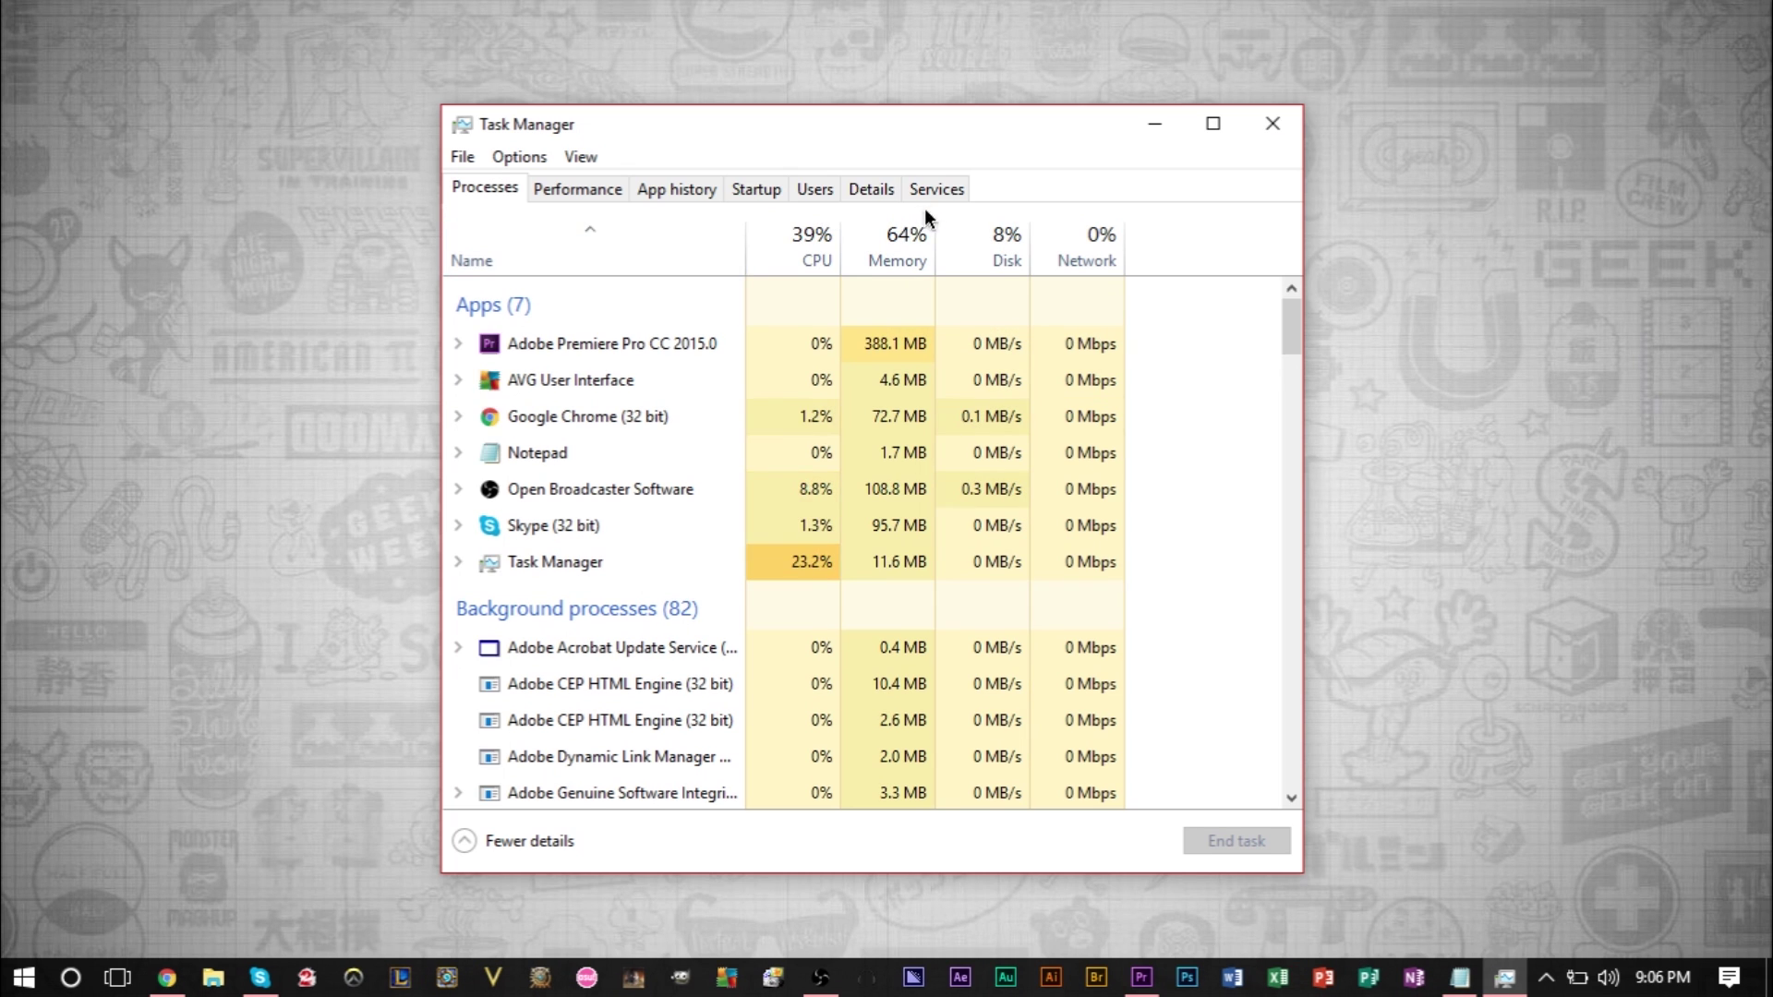
Stop the TeamViewer service in the Services list sorted by description
left_click(950, 191)
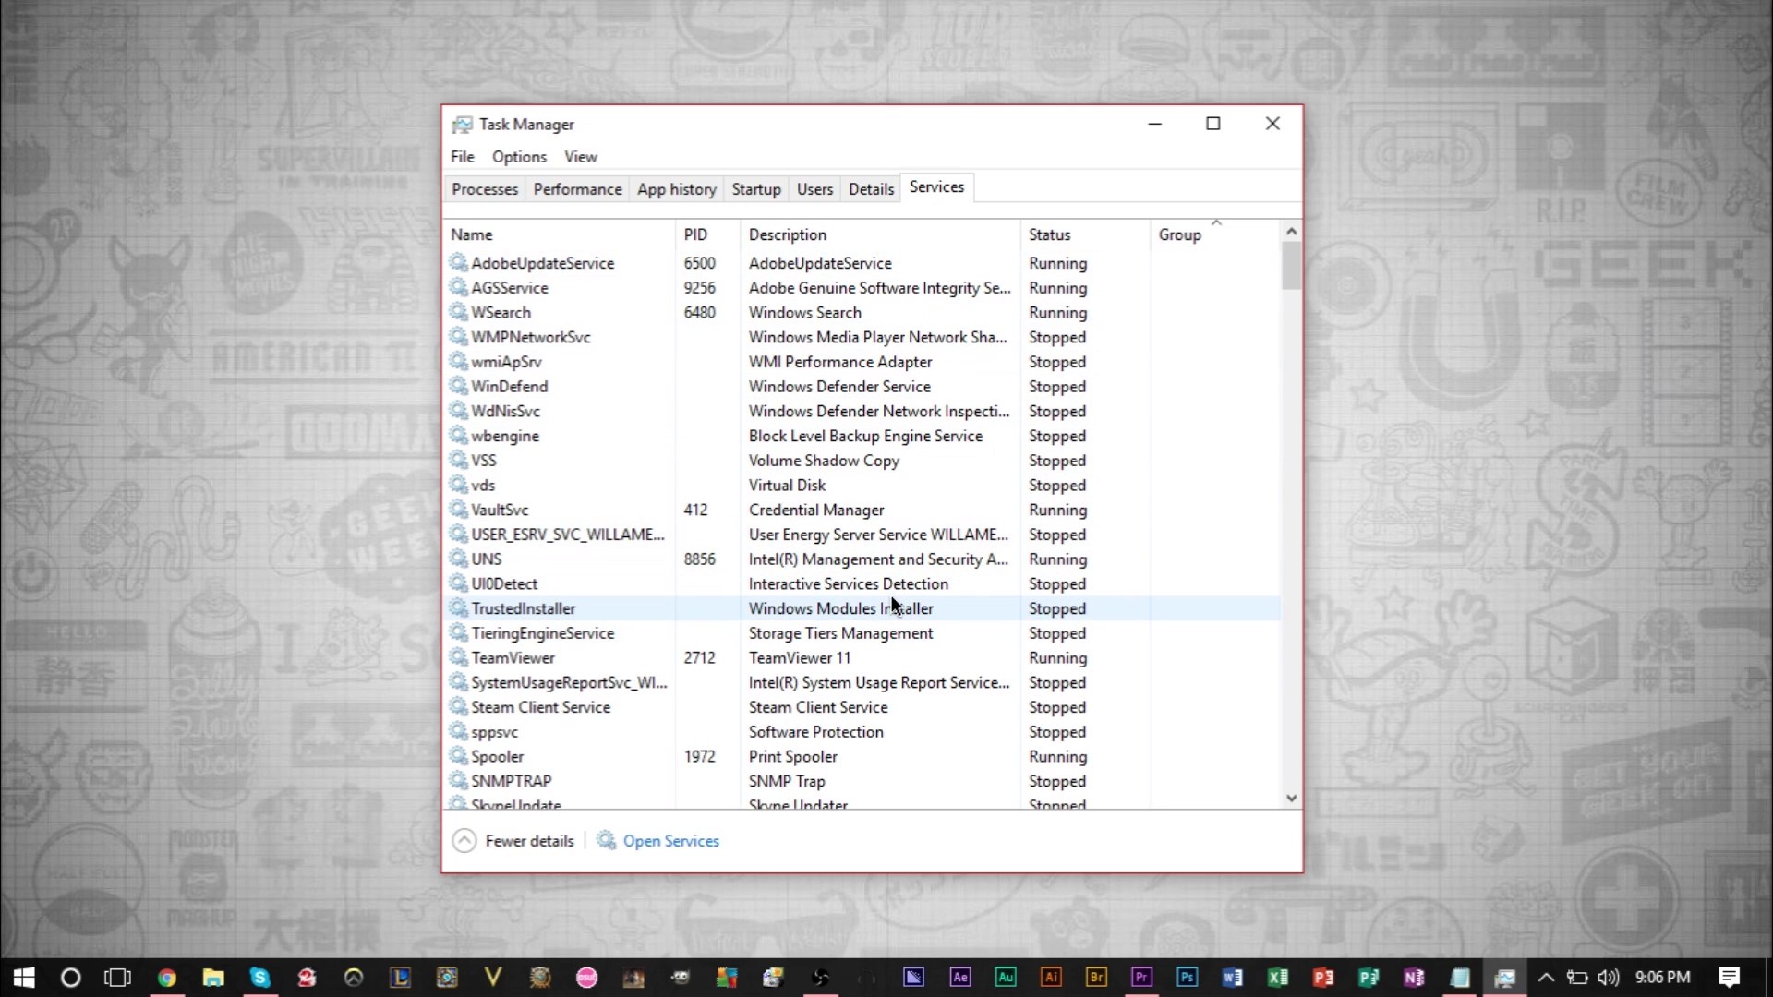
left_click(789, 237)
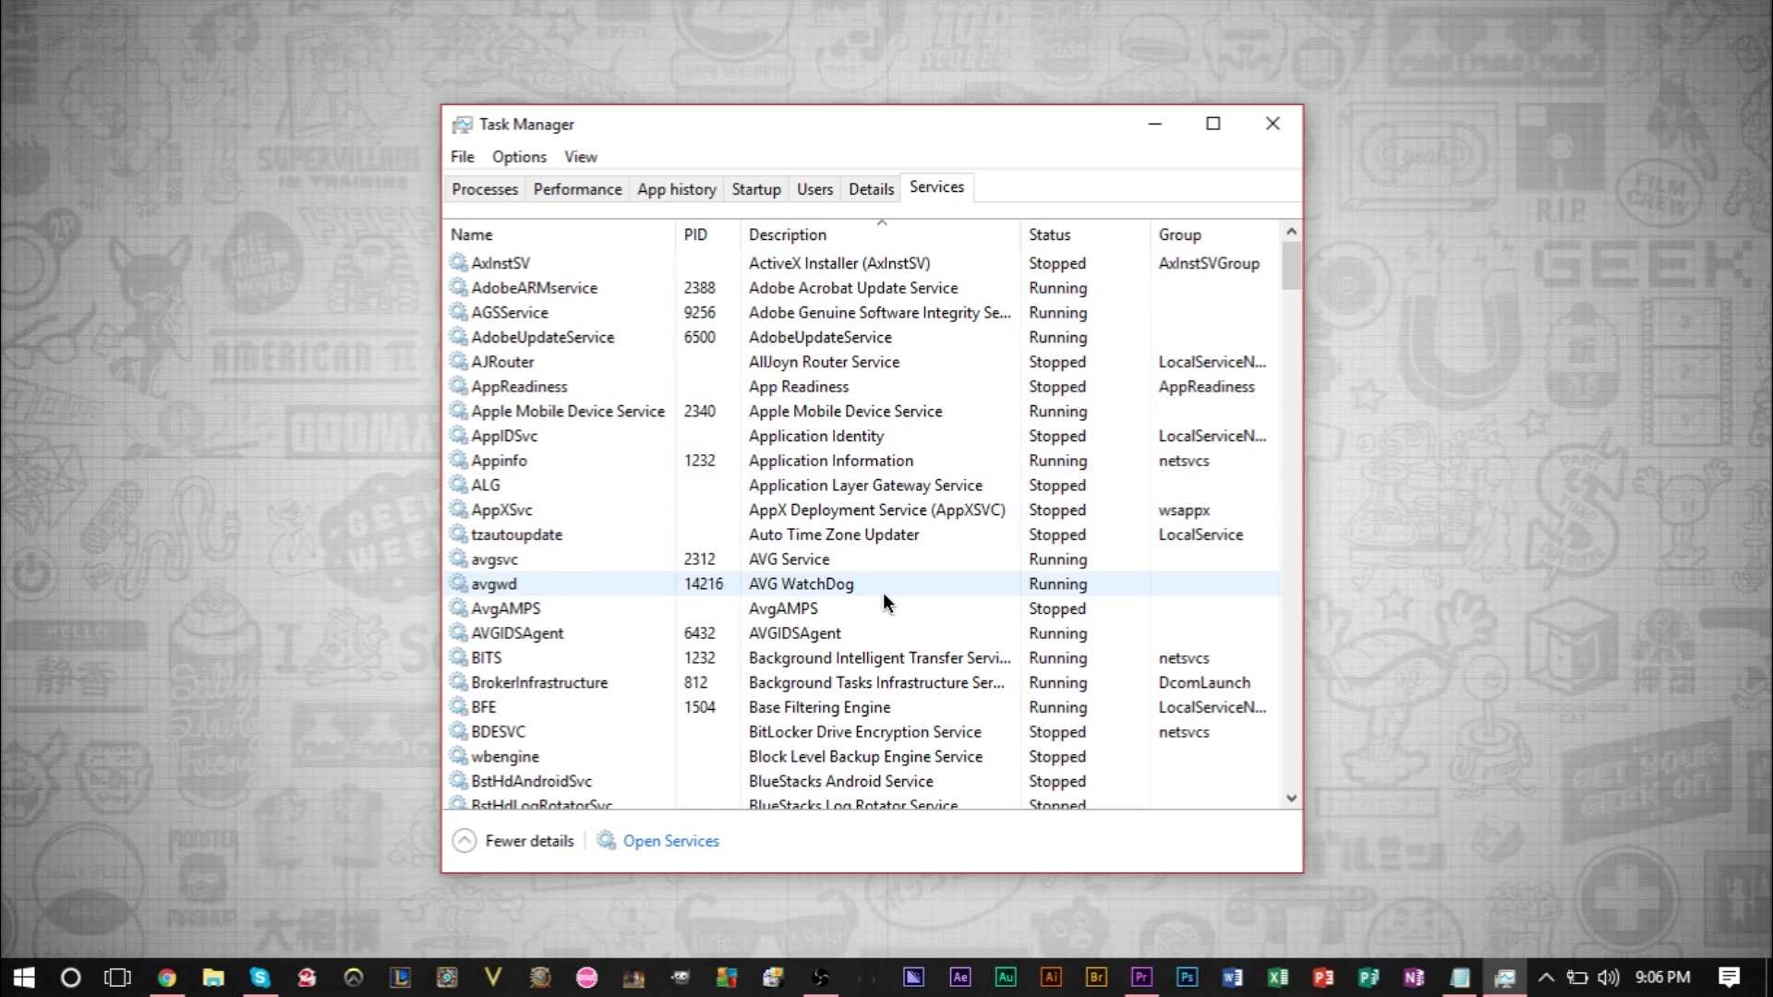
scroll(884, 597, "down", 12)
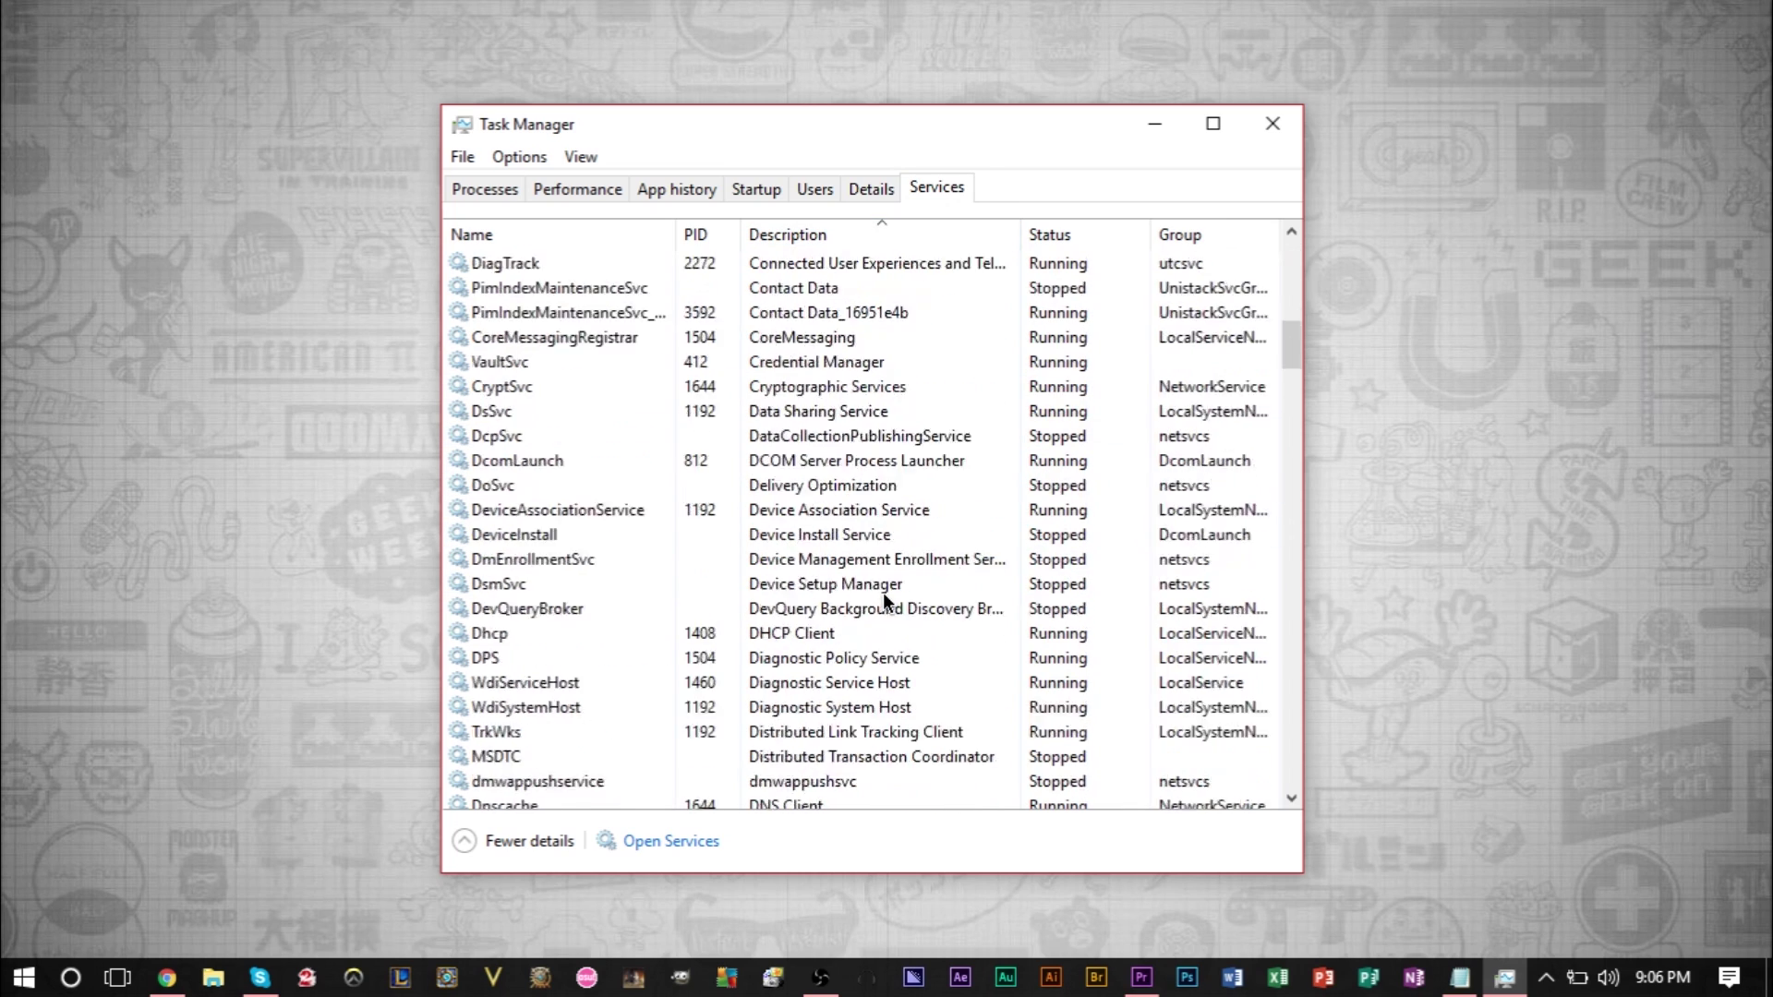
scroll(884, 600, "down", 11)
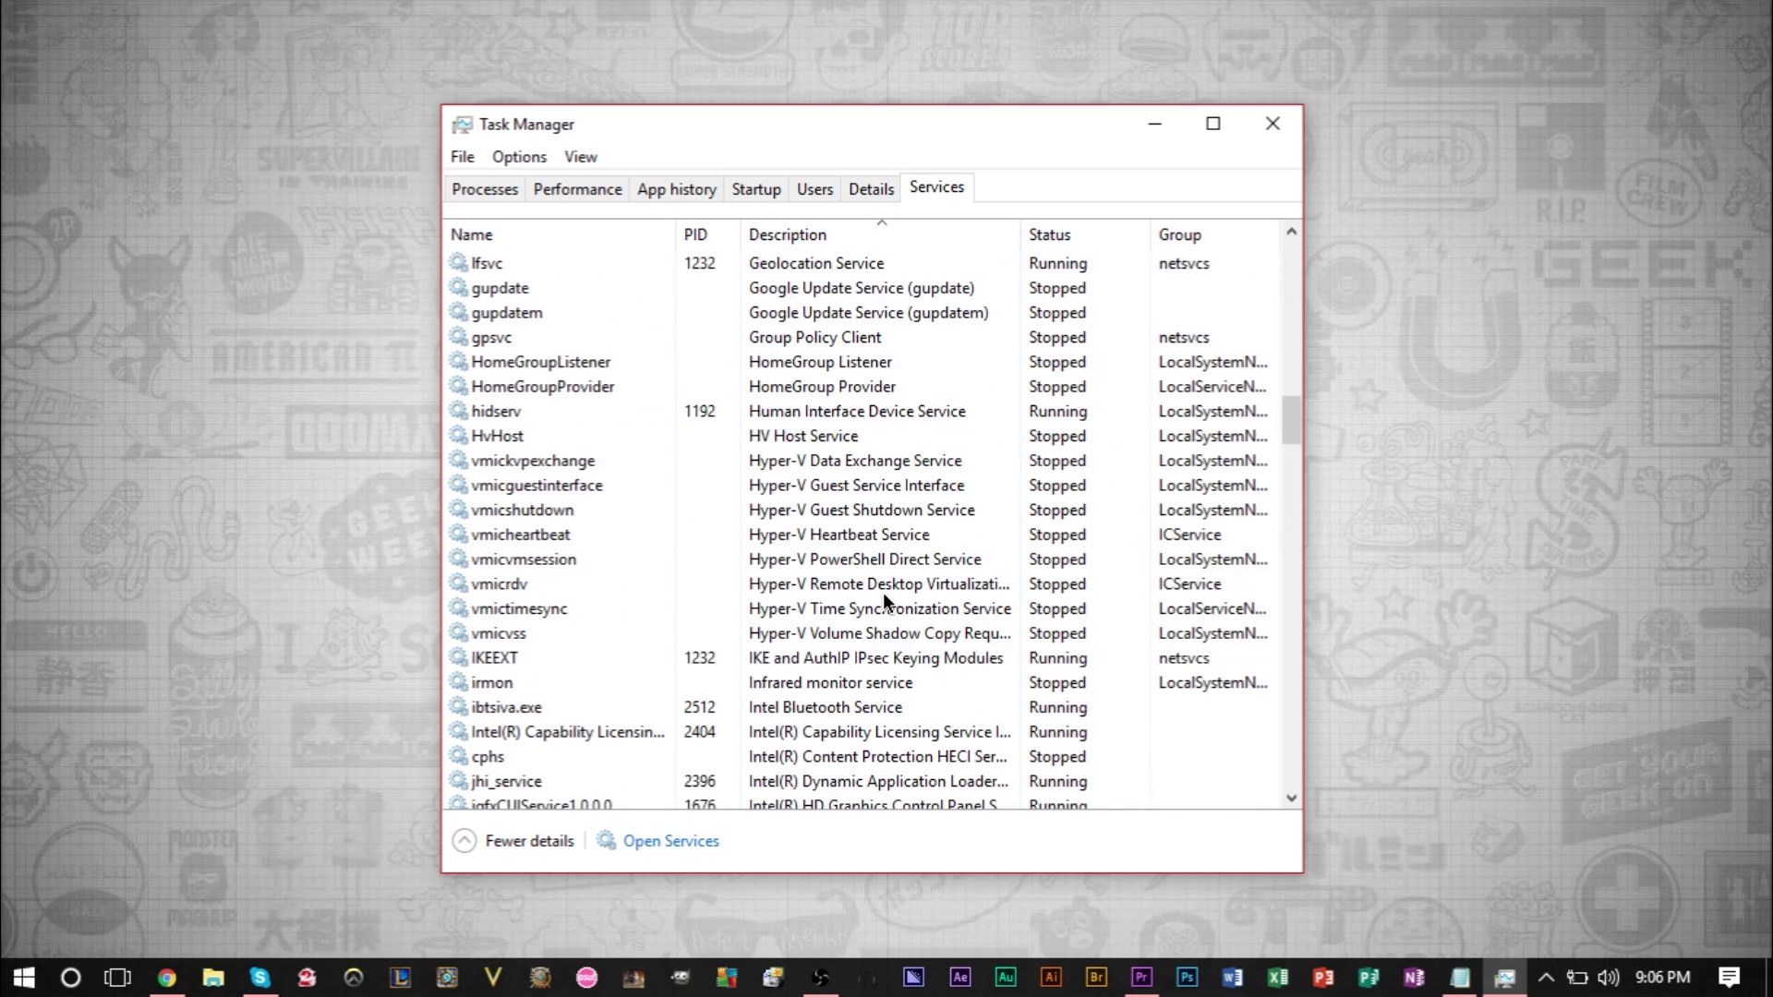
scroll(884, 600, "down", 12)
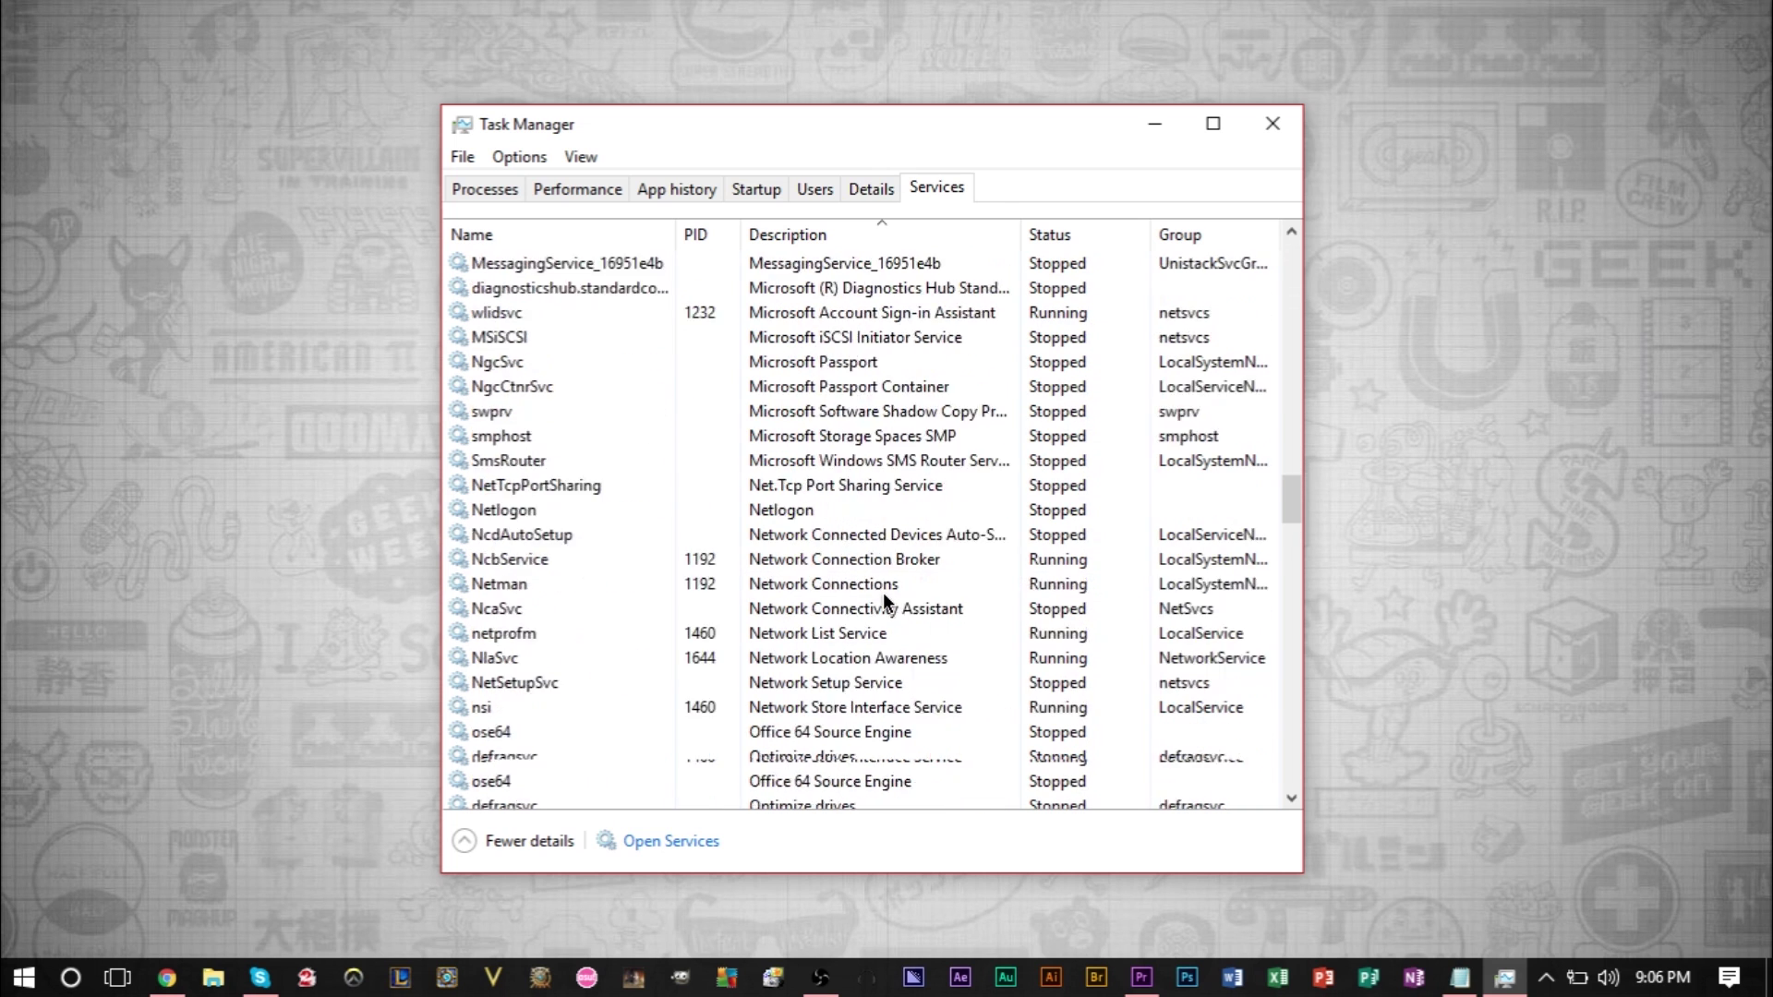
scroll(883, 600, "down", 12)
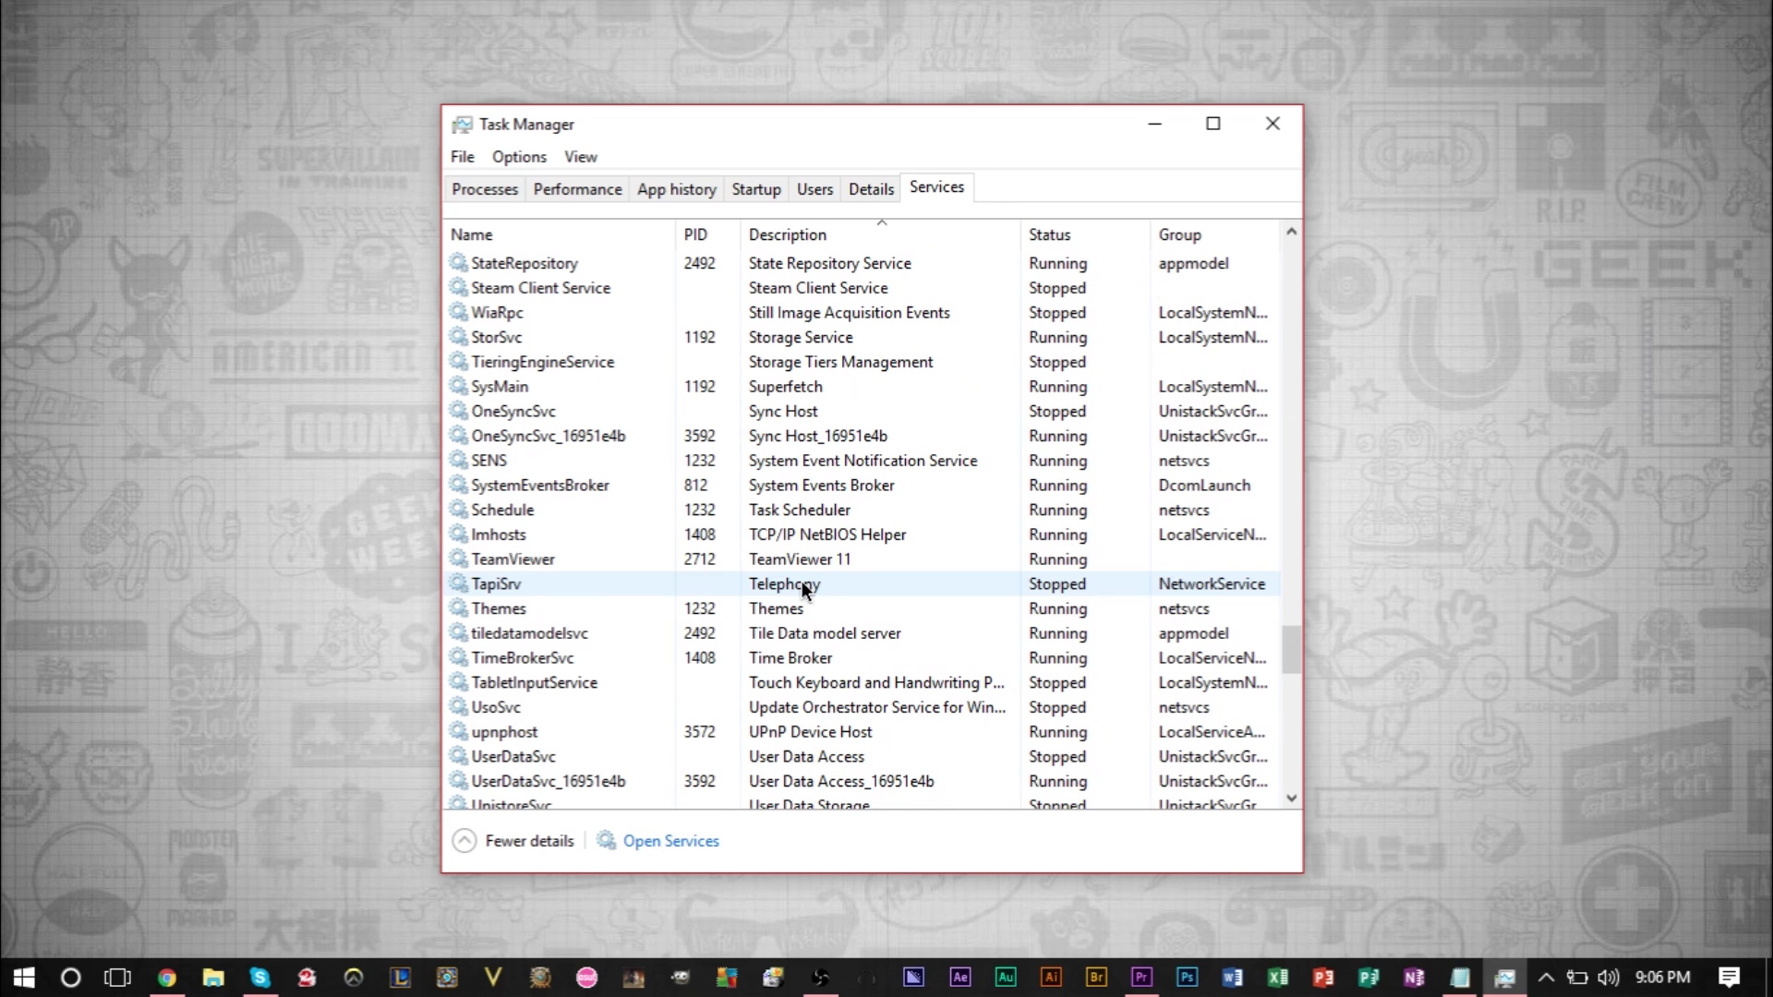
right_click(580, 554)
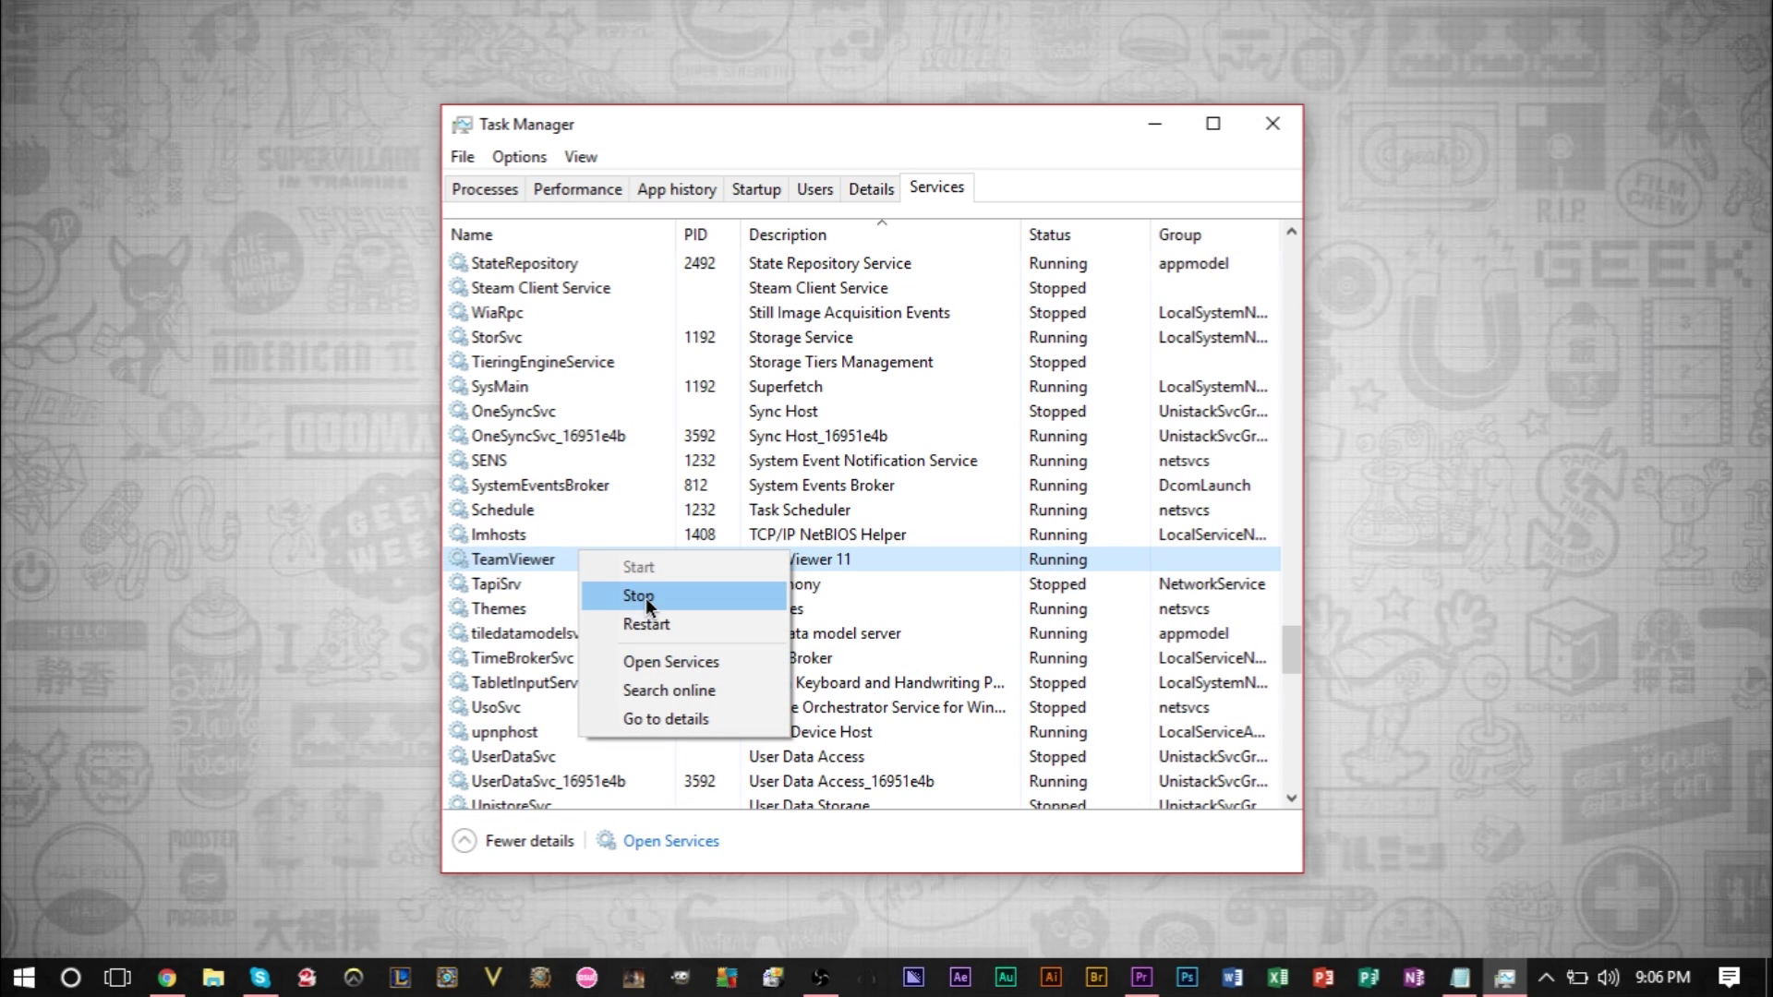
left_click(687, 600)
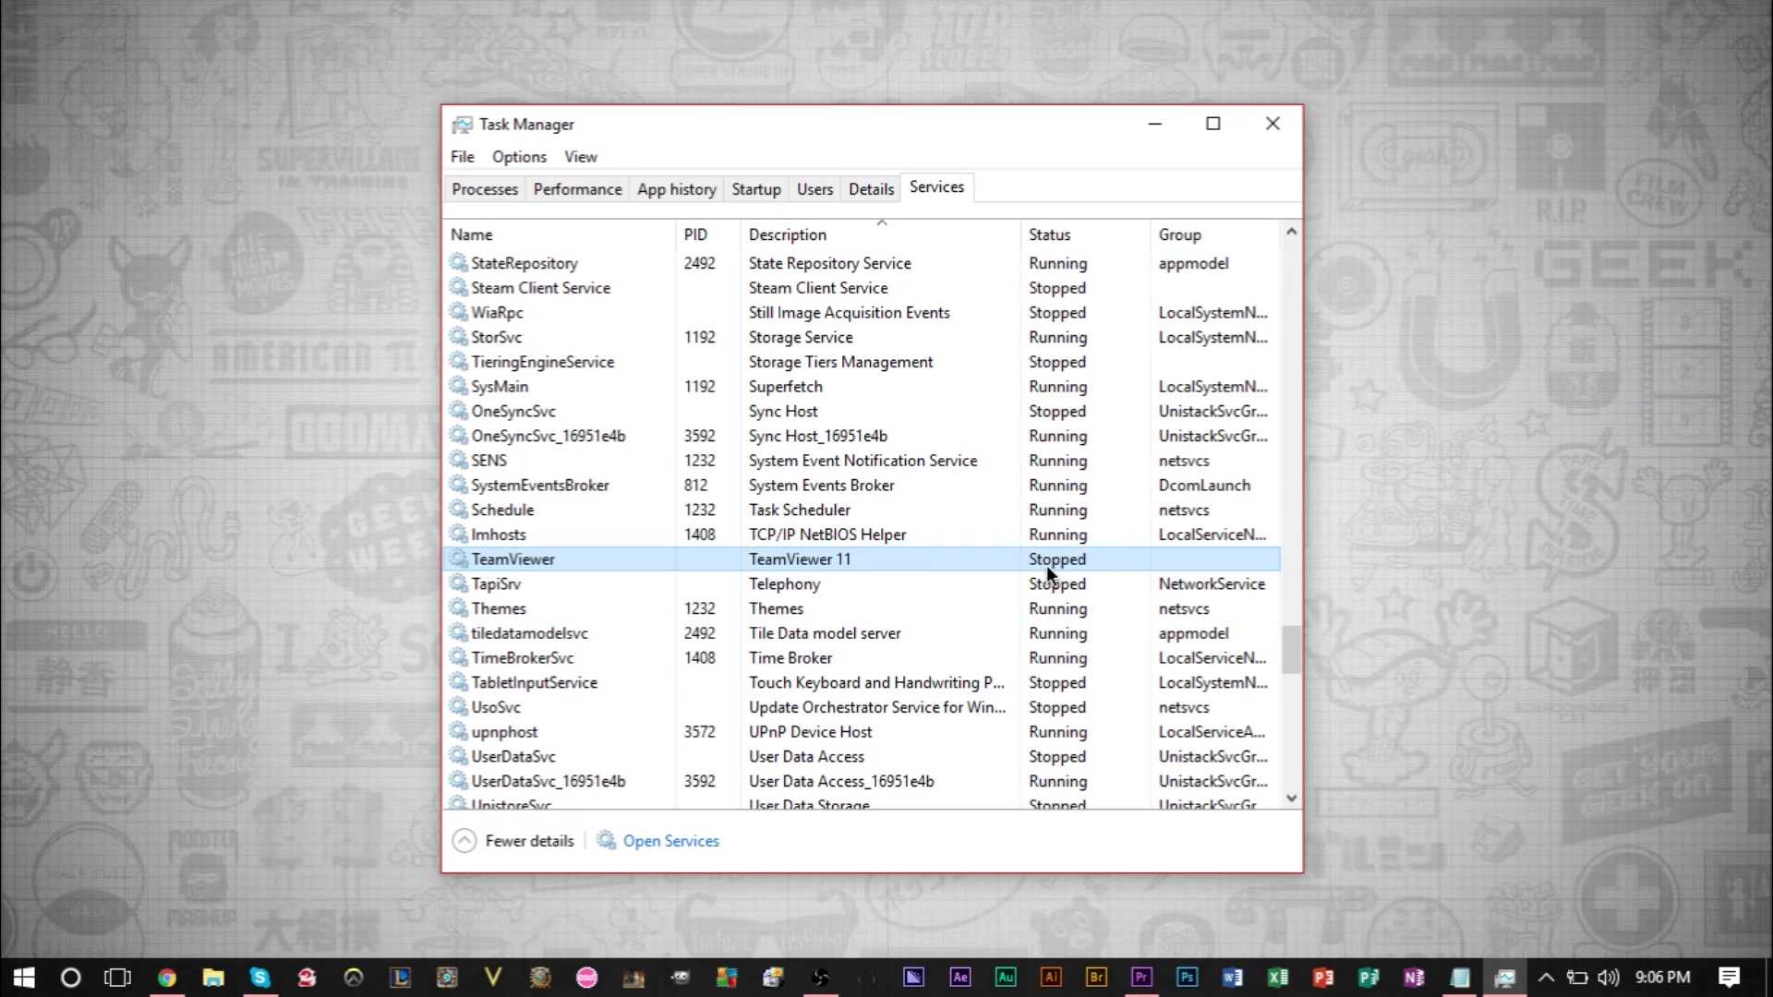
Return to the top of the services list and close Task Manager
scroll(911, 539, "up", 15)
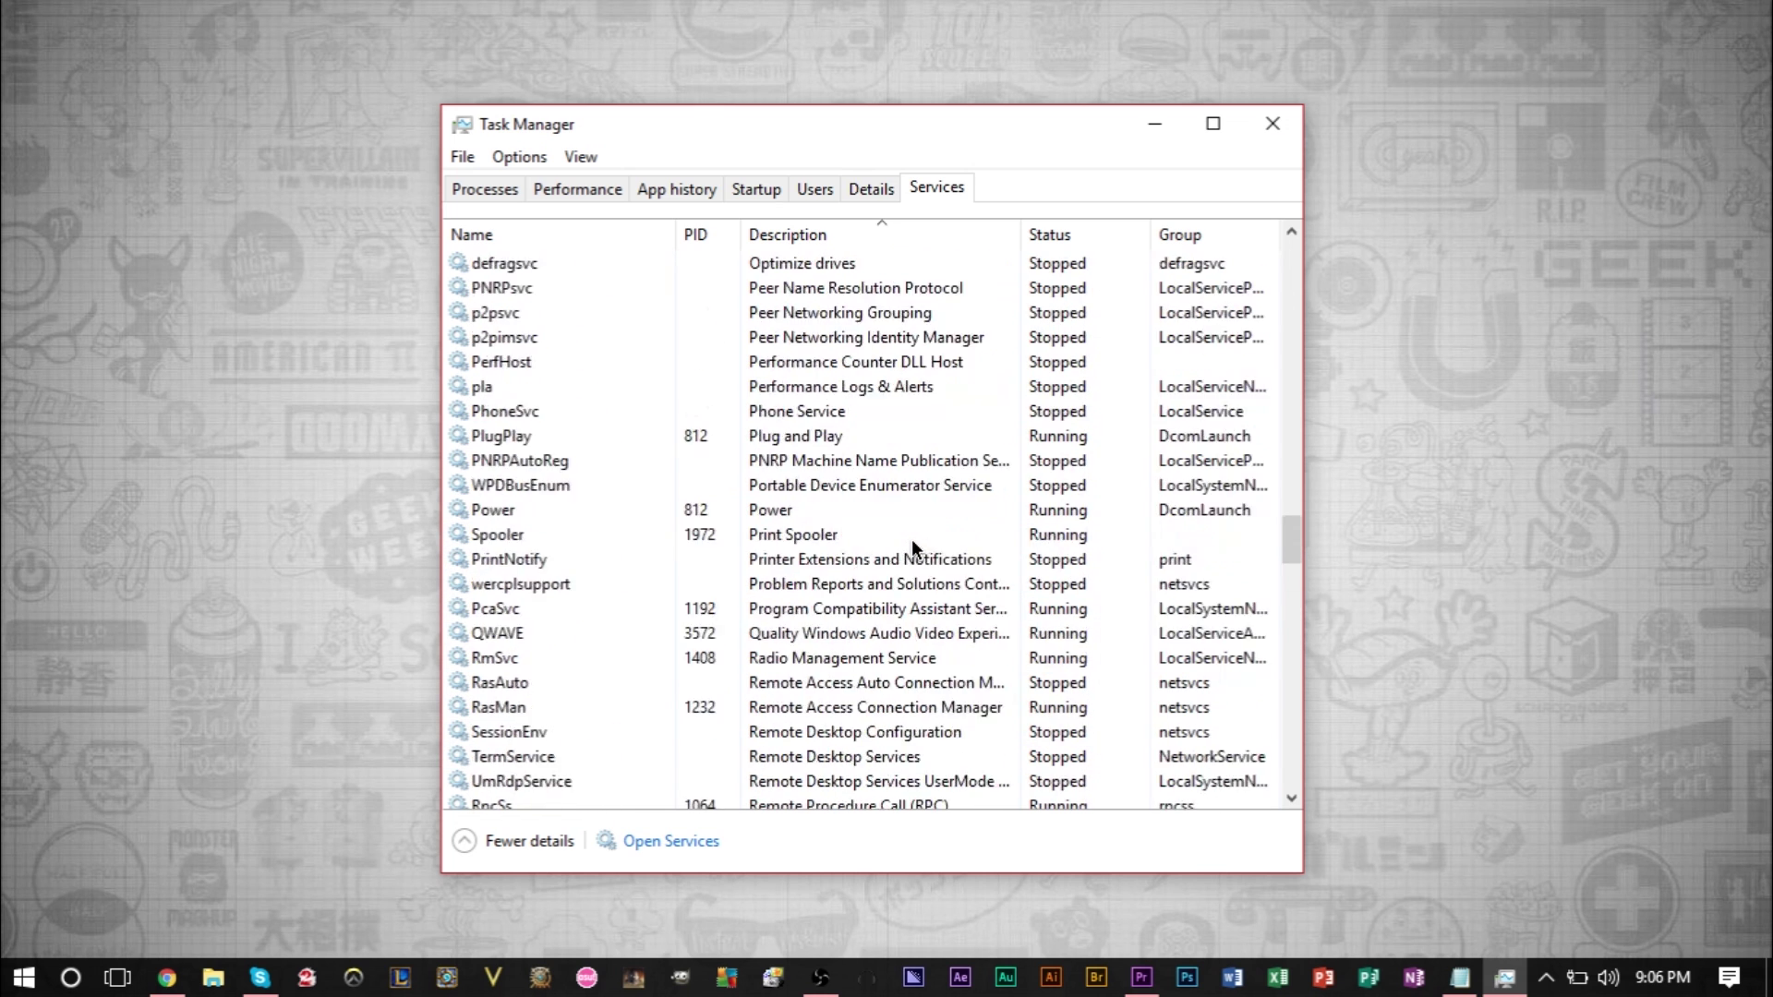
scroll(911, 539, "up", 3)
scroll(889, 466, "up", 5)
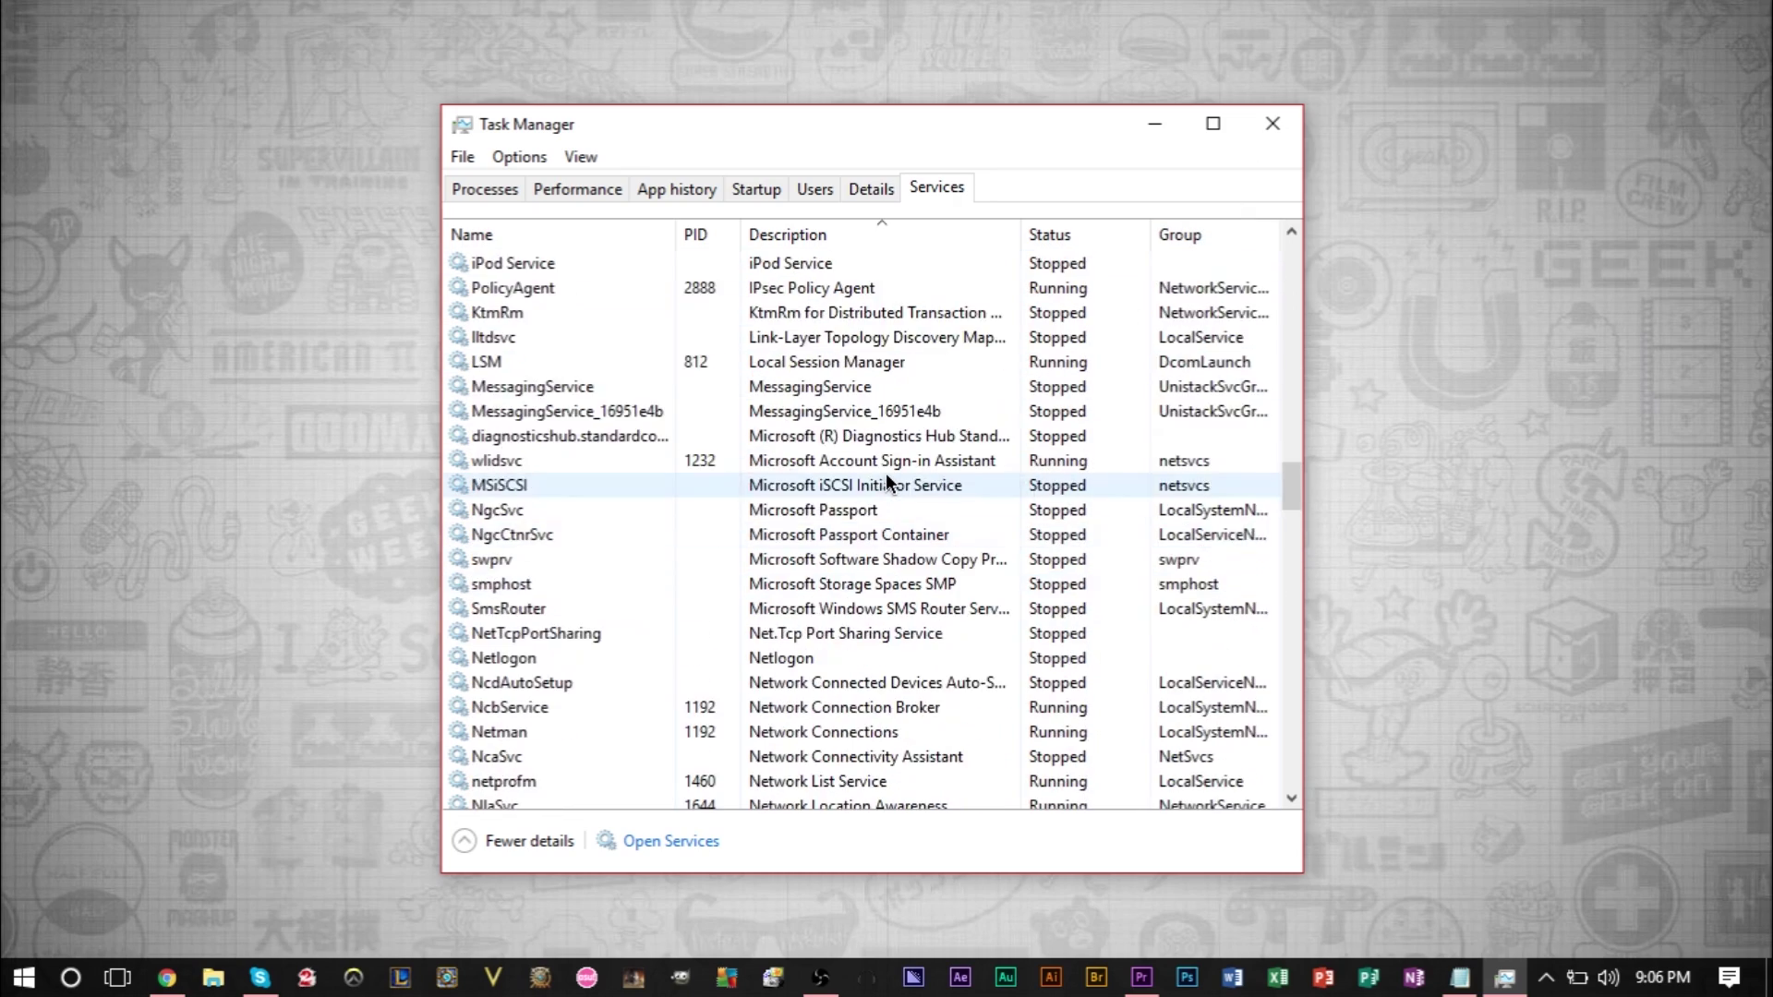
scroll(884, 473, "up", 20)
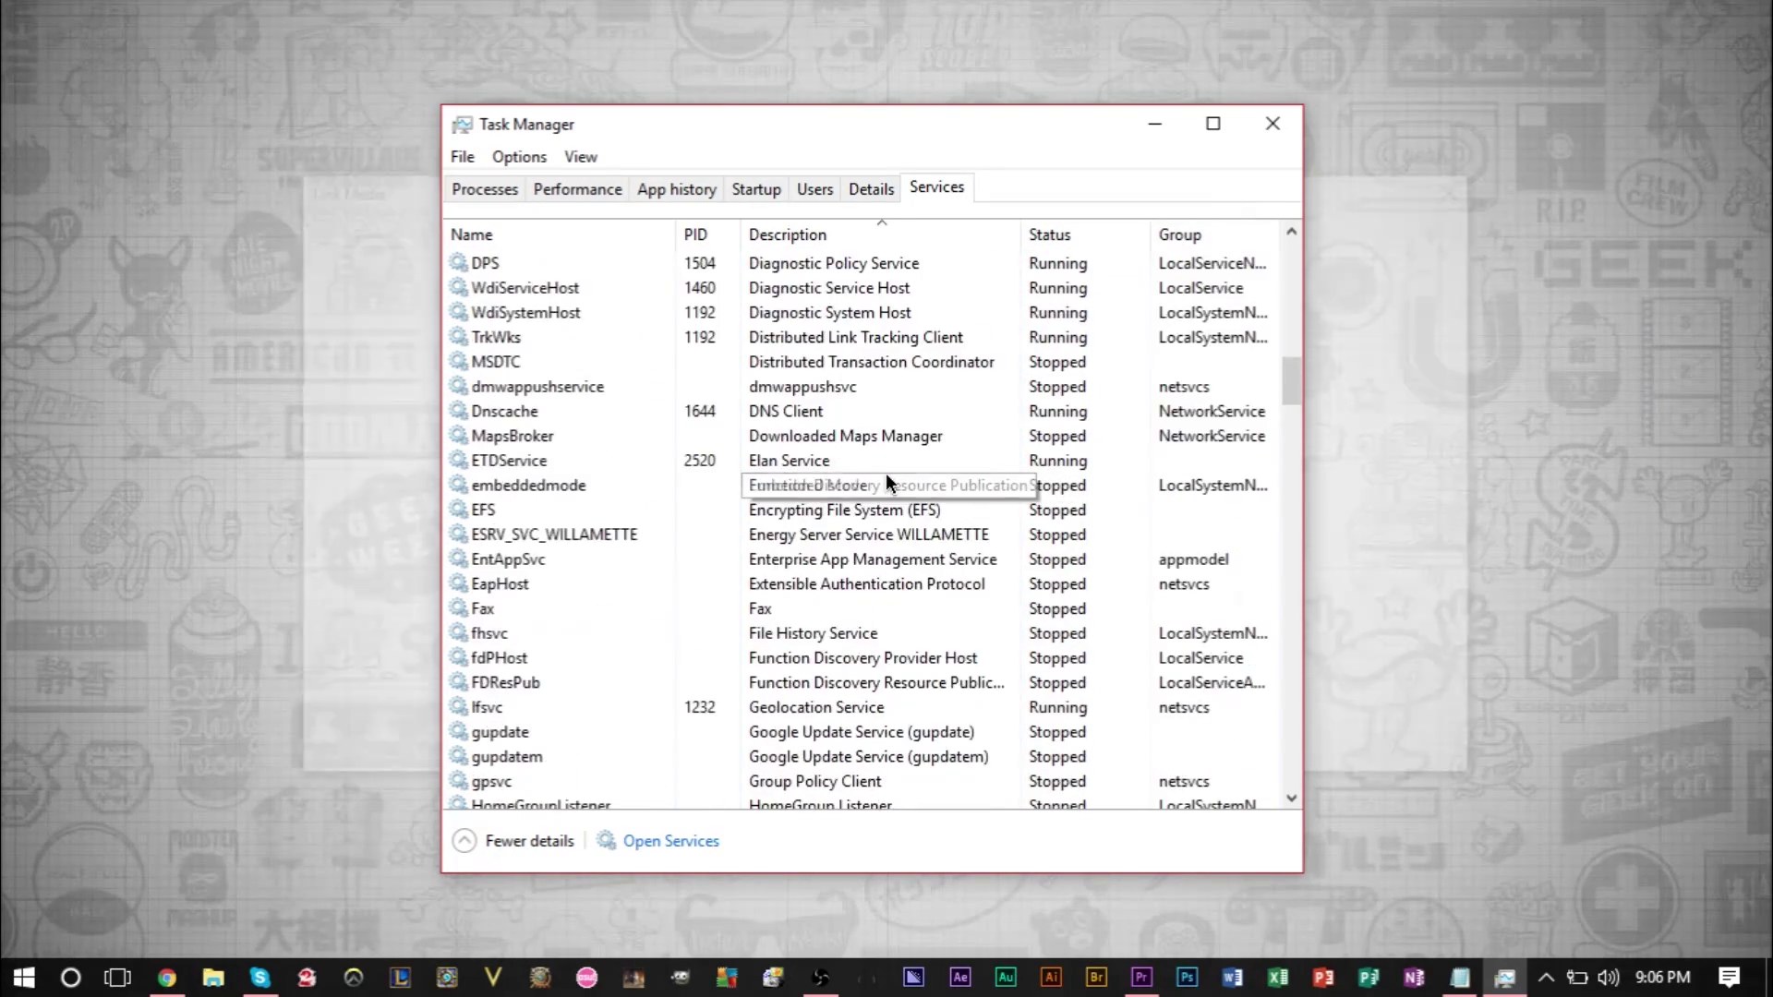
scroll(885, 473, "up", 7)
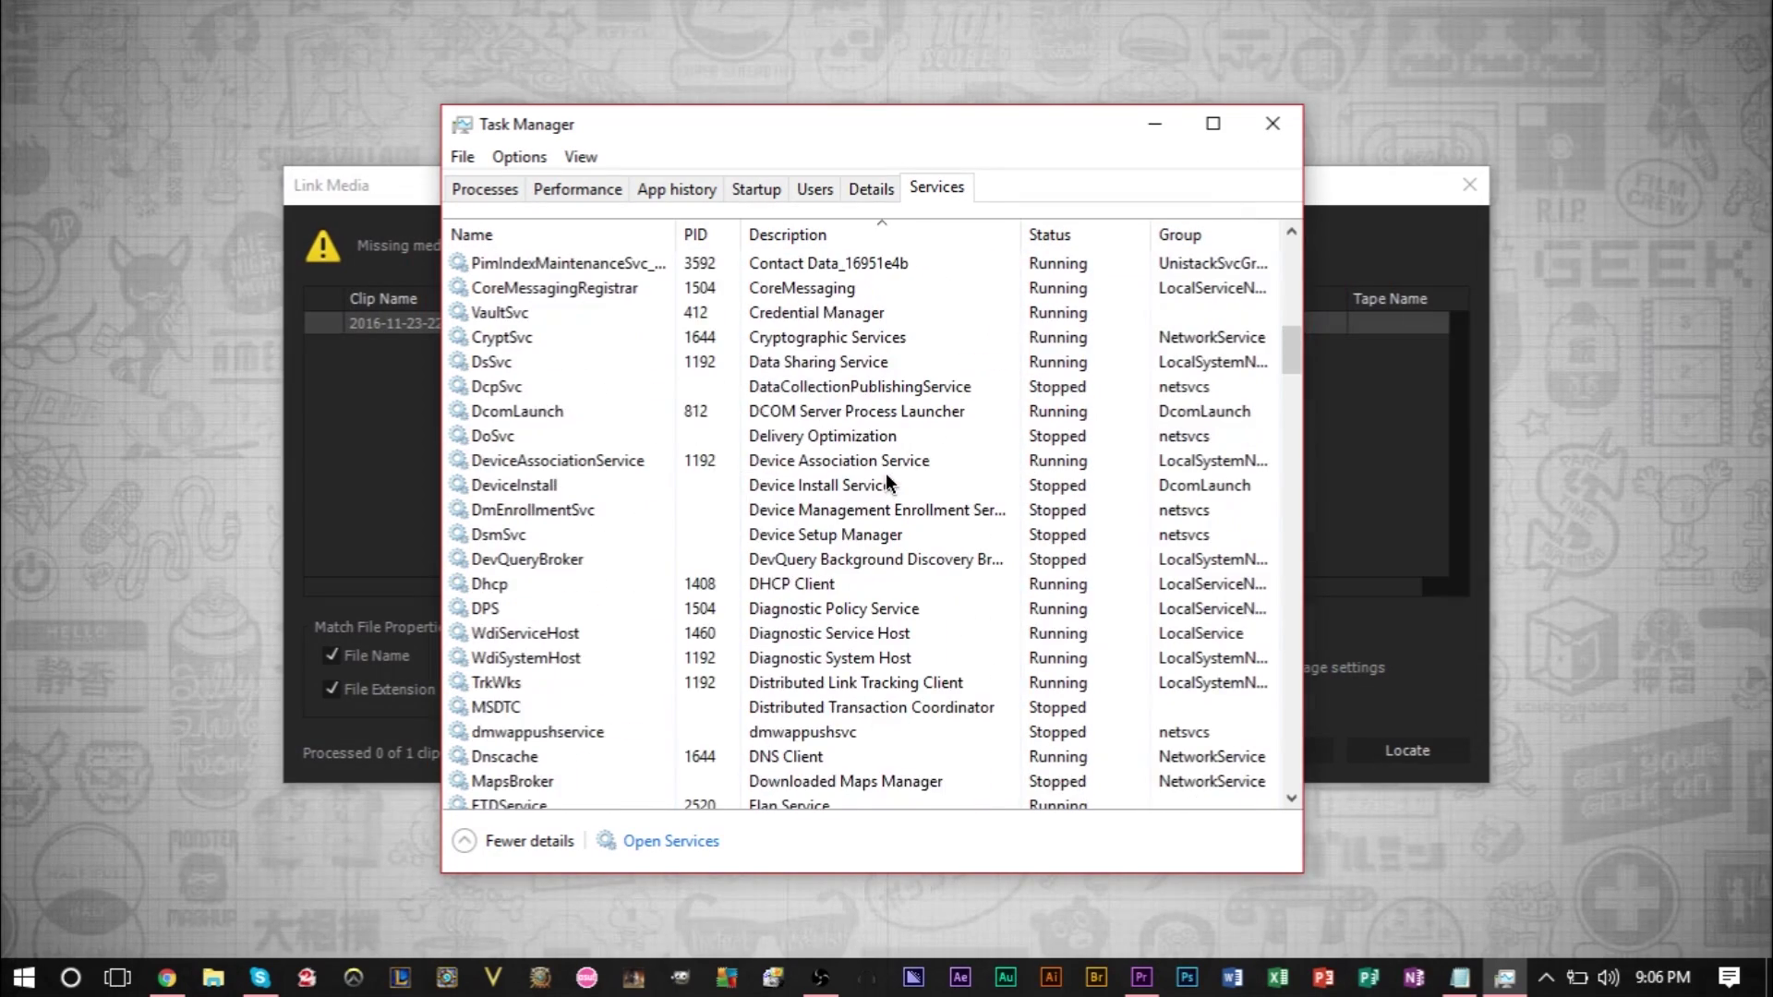
left_click(1273, 125)
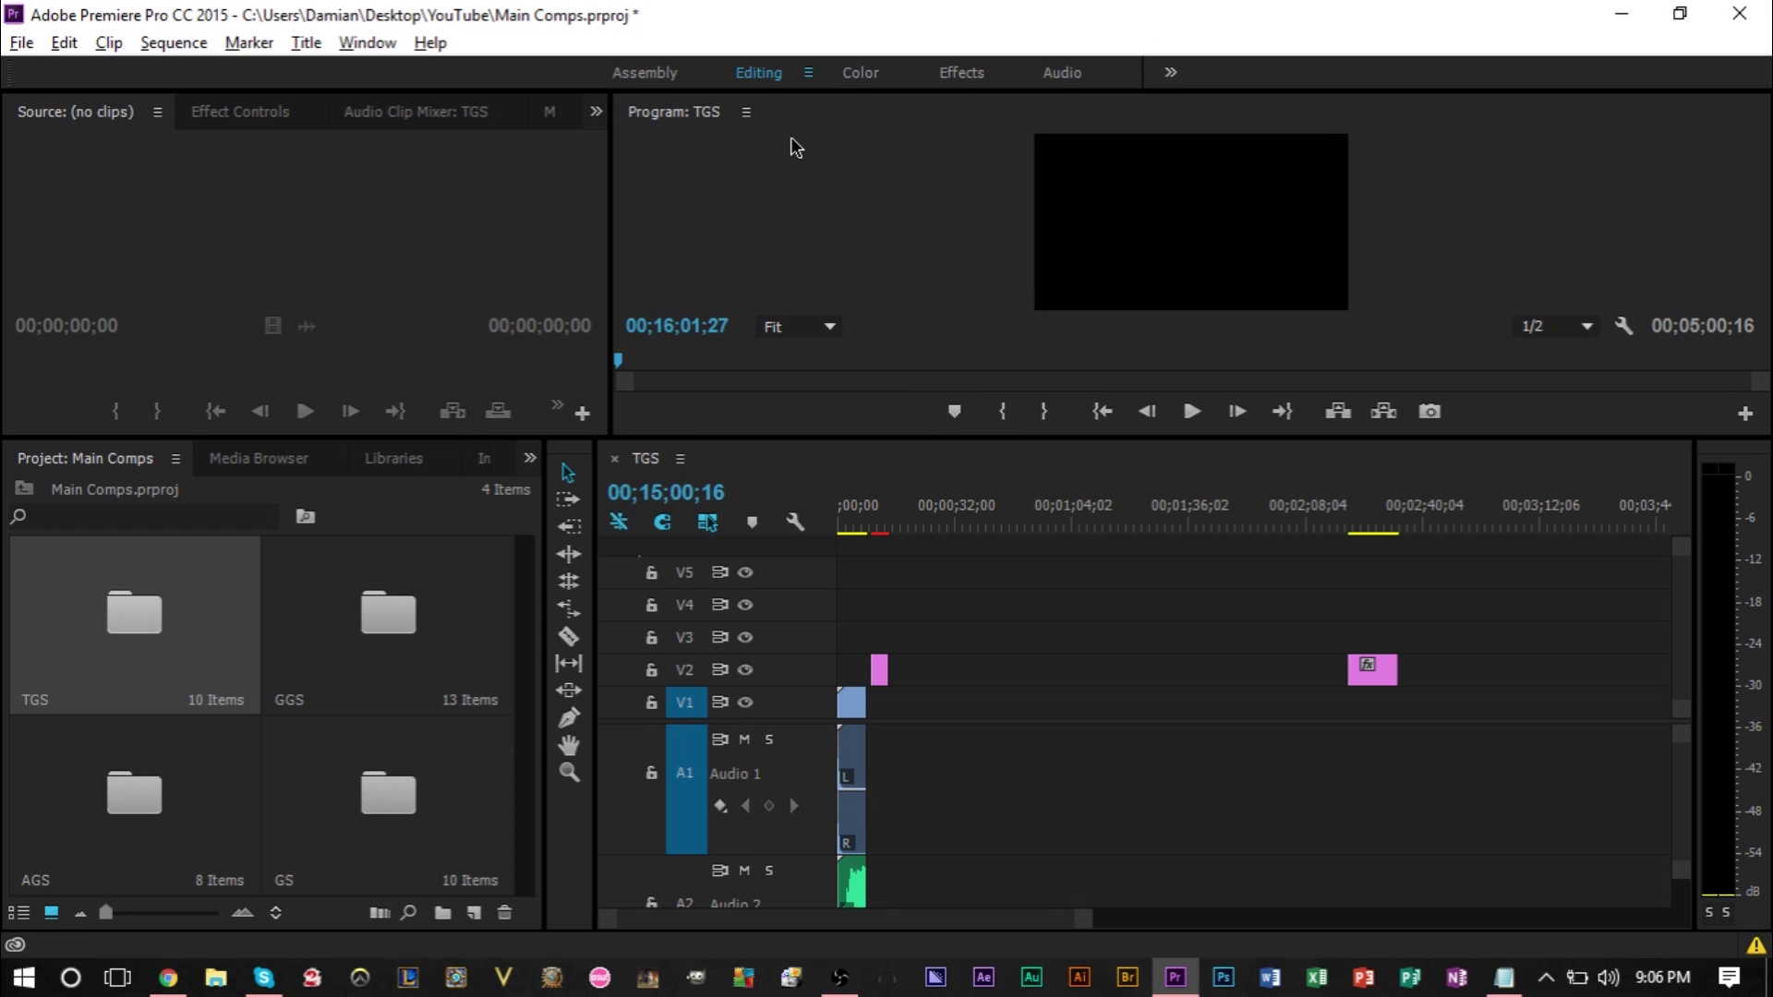
Check Premiere's Memory preferences, showing 1.5 GB RAM reserved for other applications, then close them
left_click(64, 43)
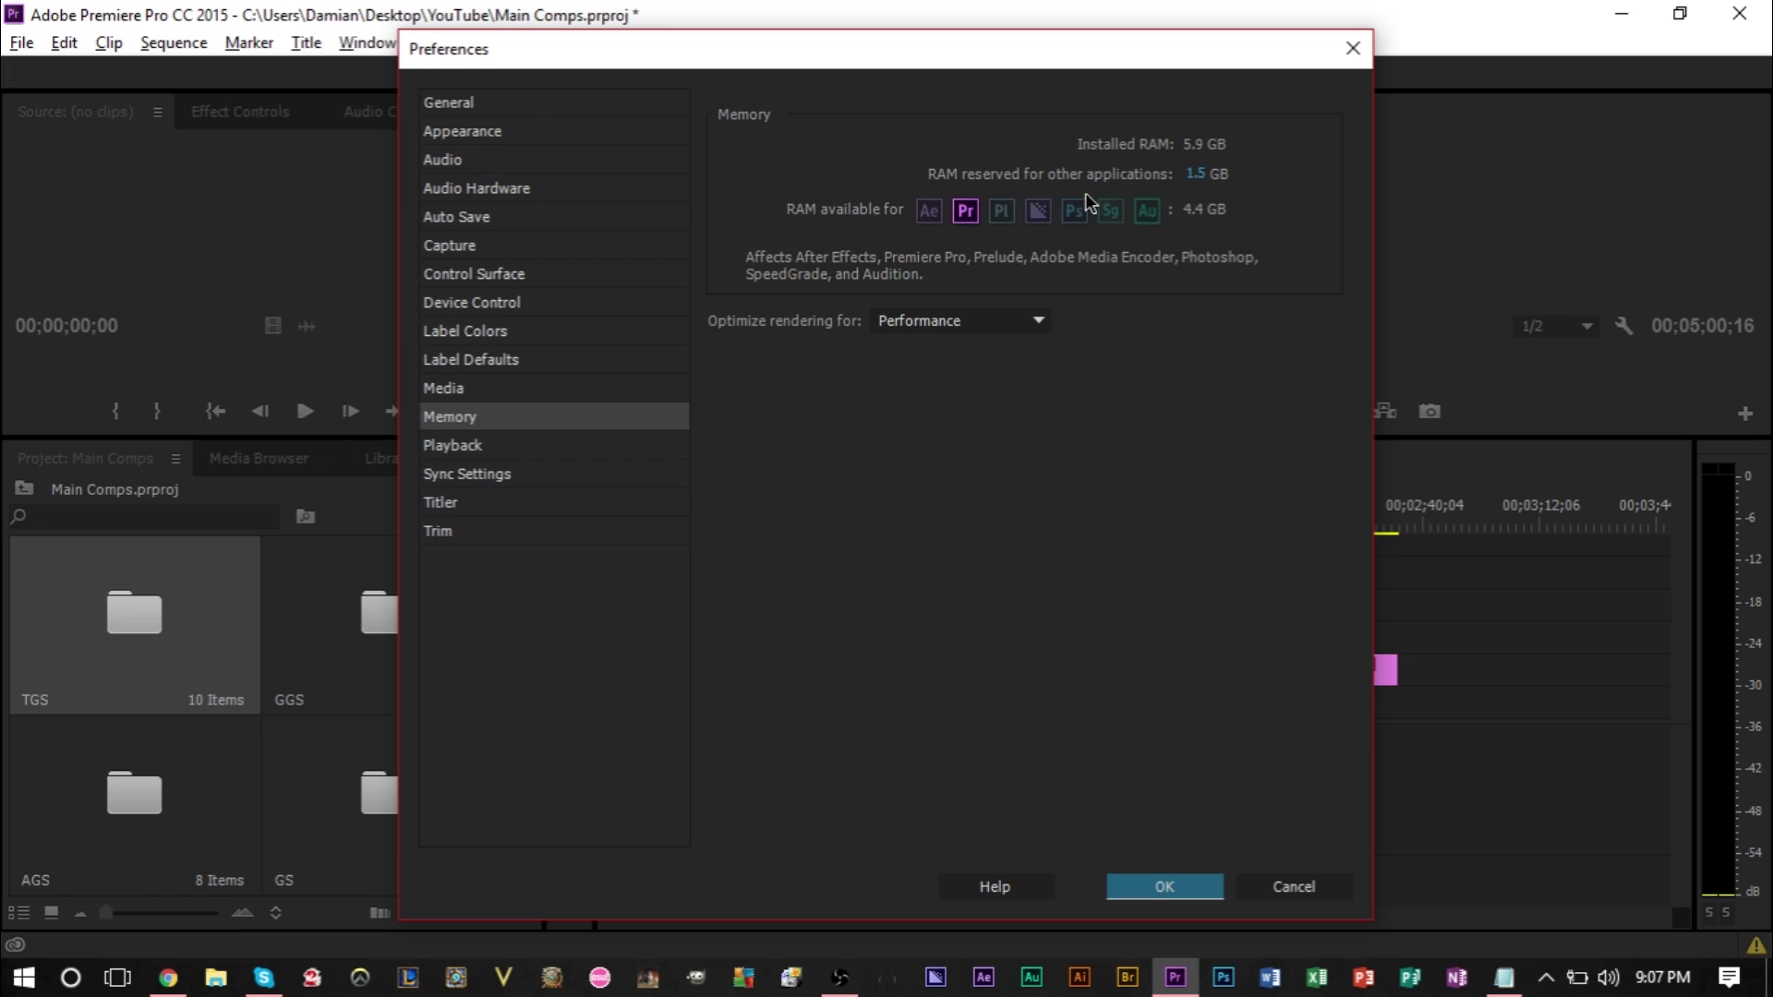
left_click(1194, 176)
left_click(1353, 51)
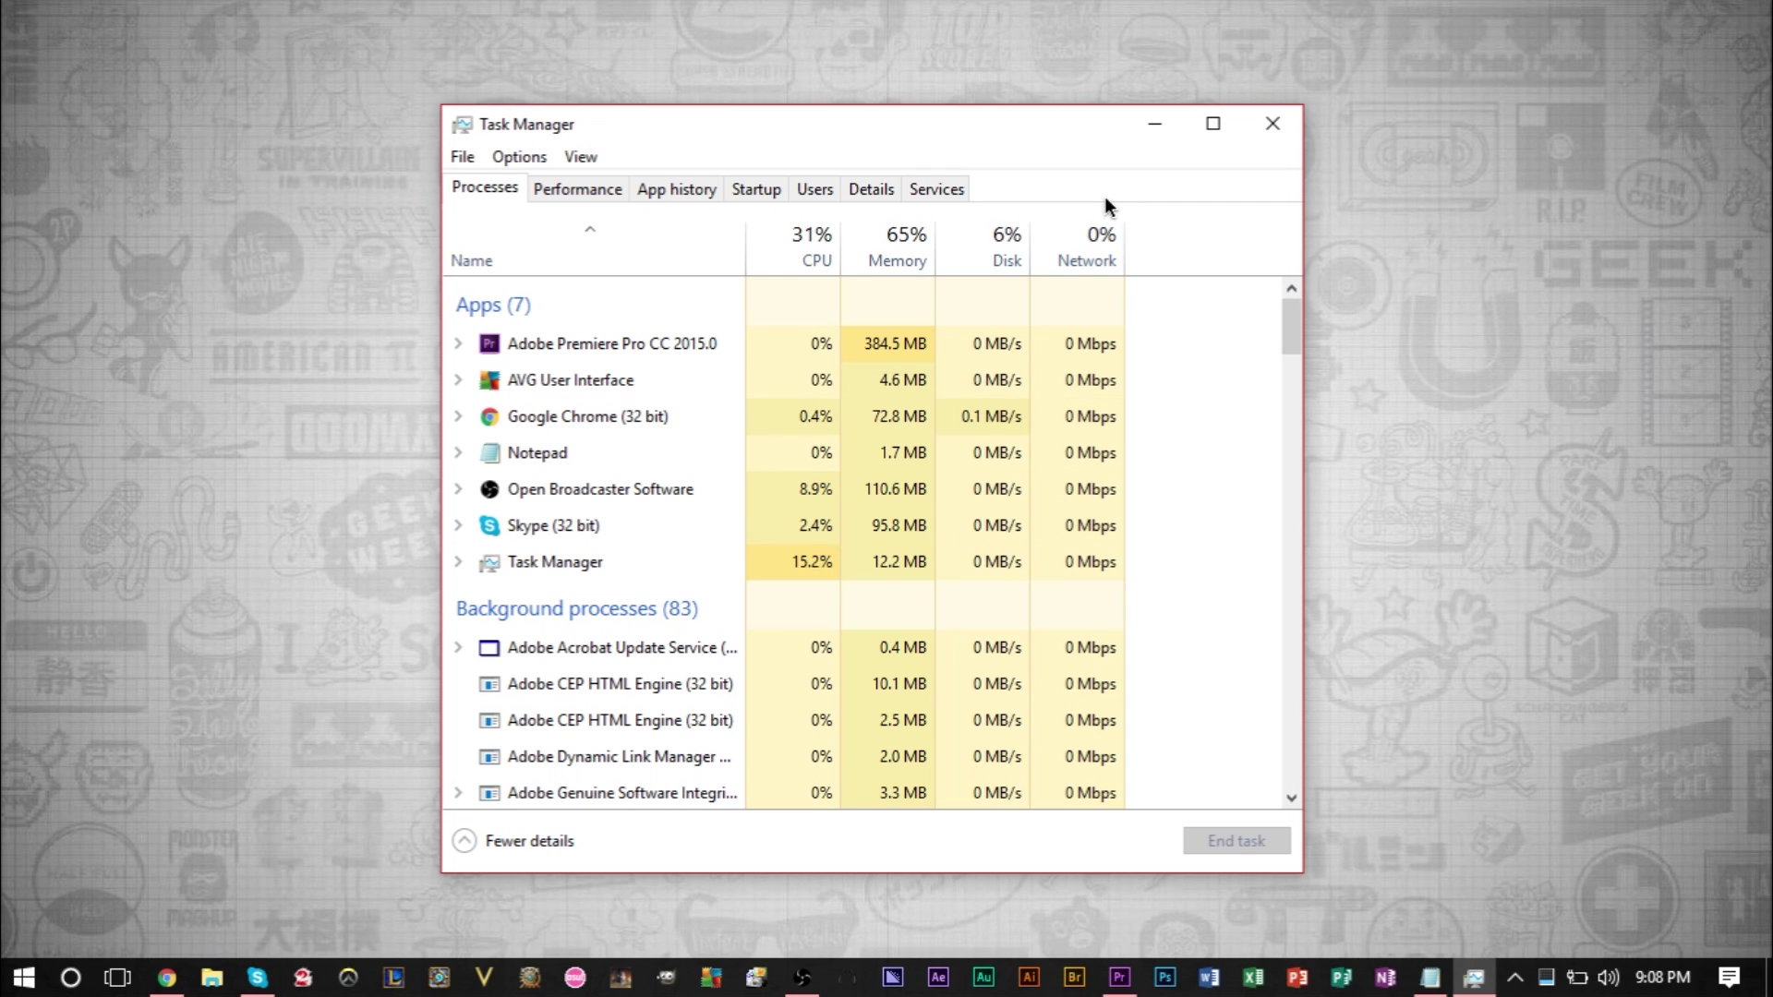
Switch Task Manager to the Details tab listing individual processes
left_click(862, 189)
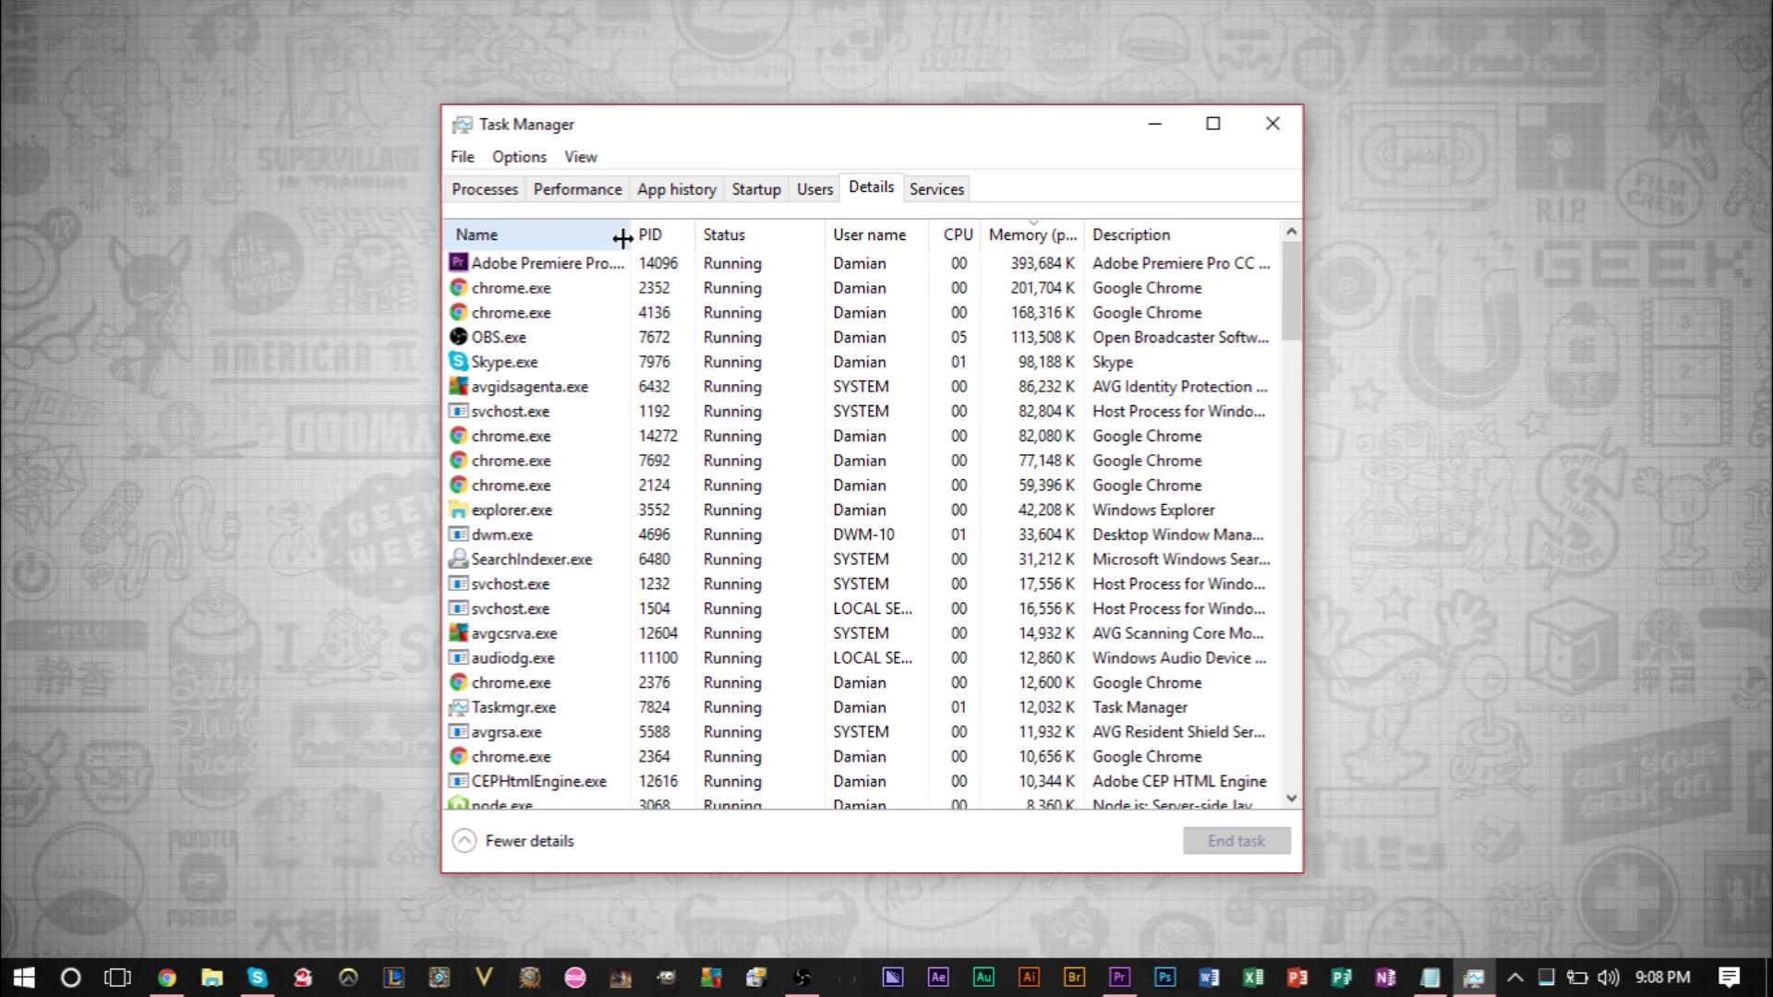
Widen the Name column to read Adobe Premiere Pro.exe, check its actions, and toggle Processes/Details tabs
left_click_drag(632, 240, 722, 245)
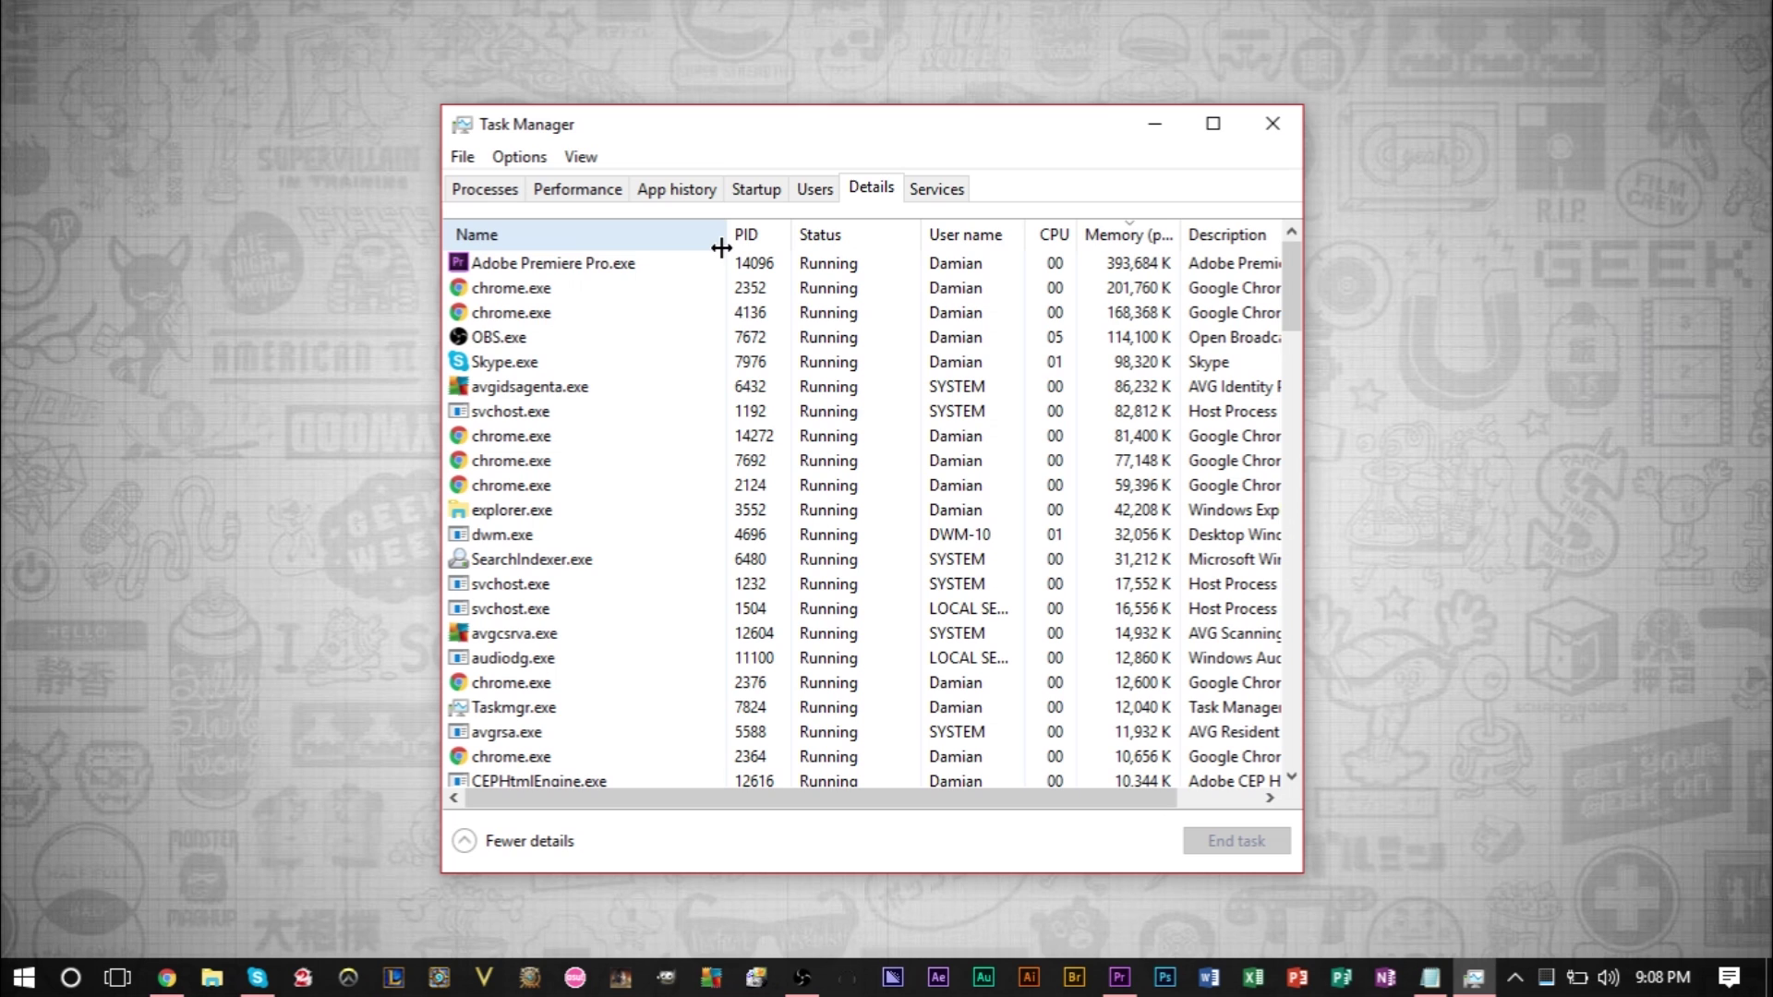
right_click(579, 273)
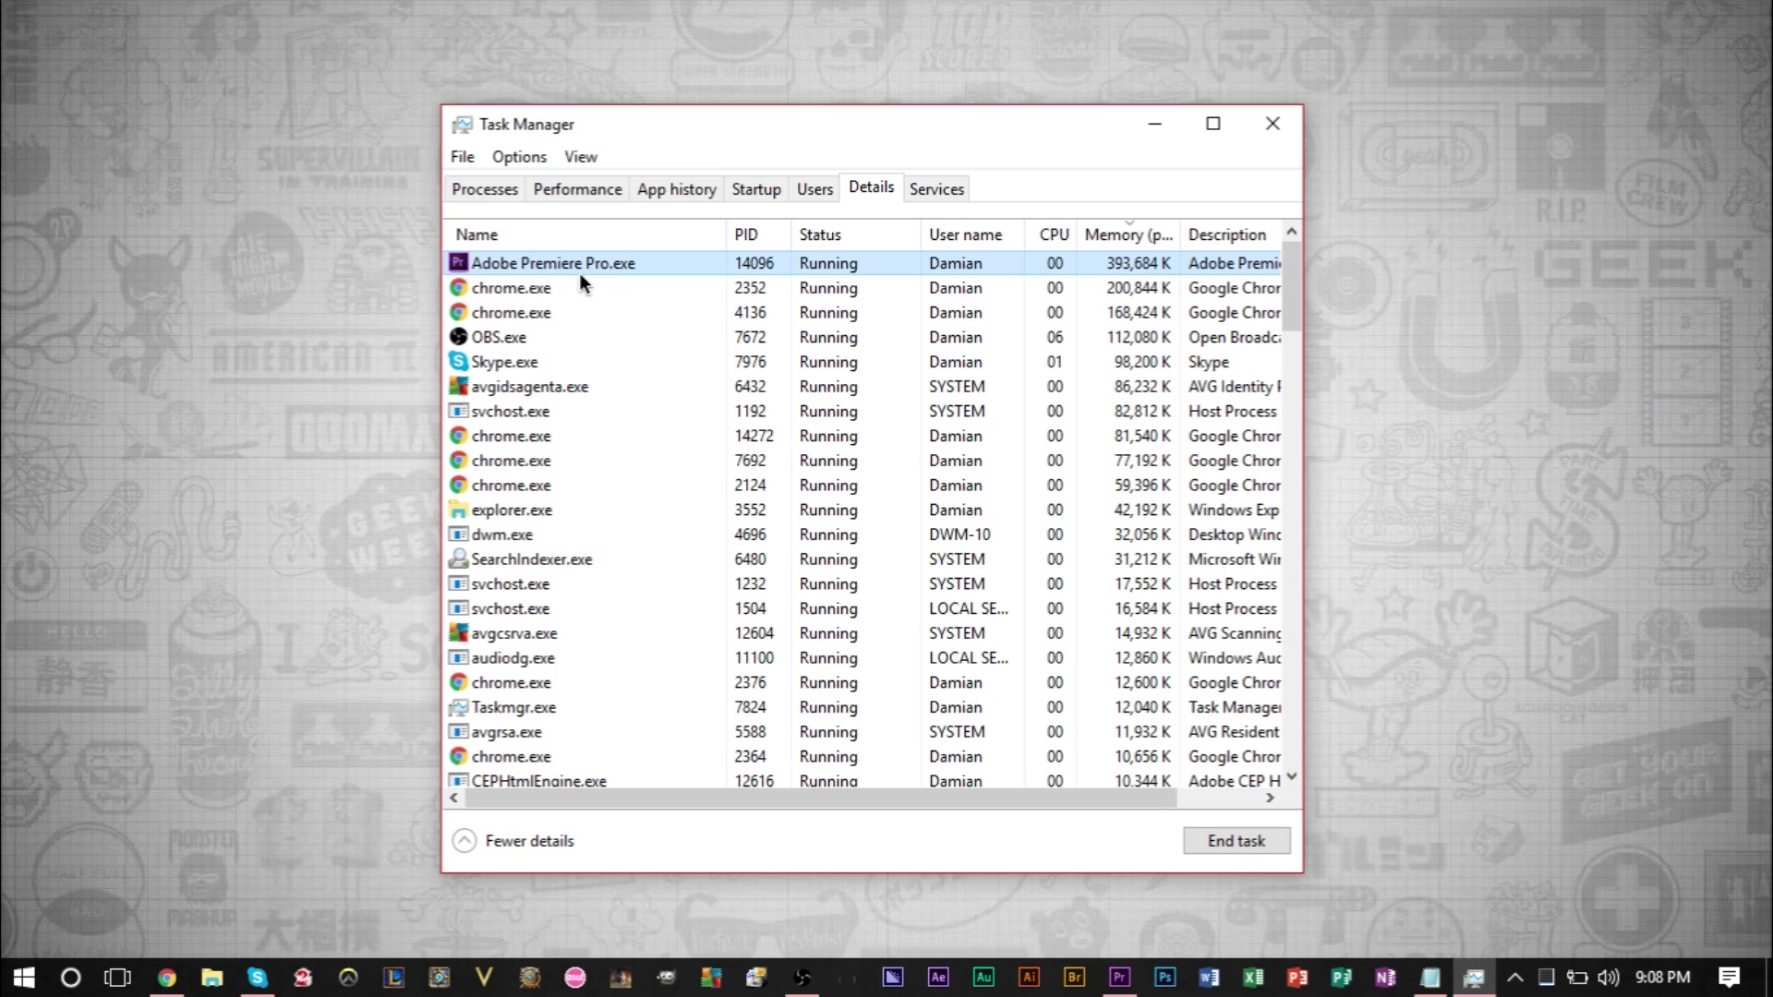
mouse_move(628, 349)
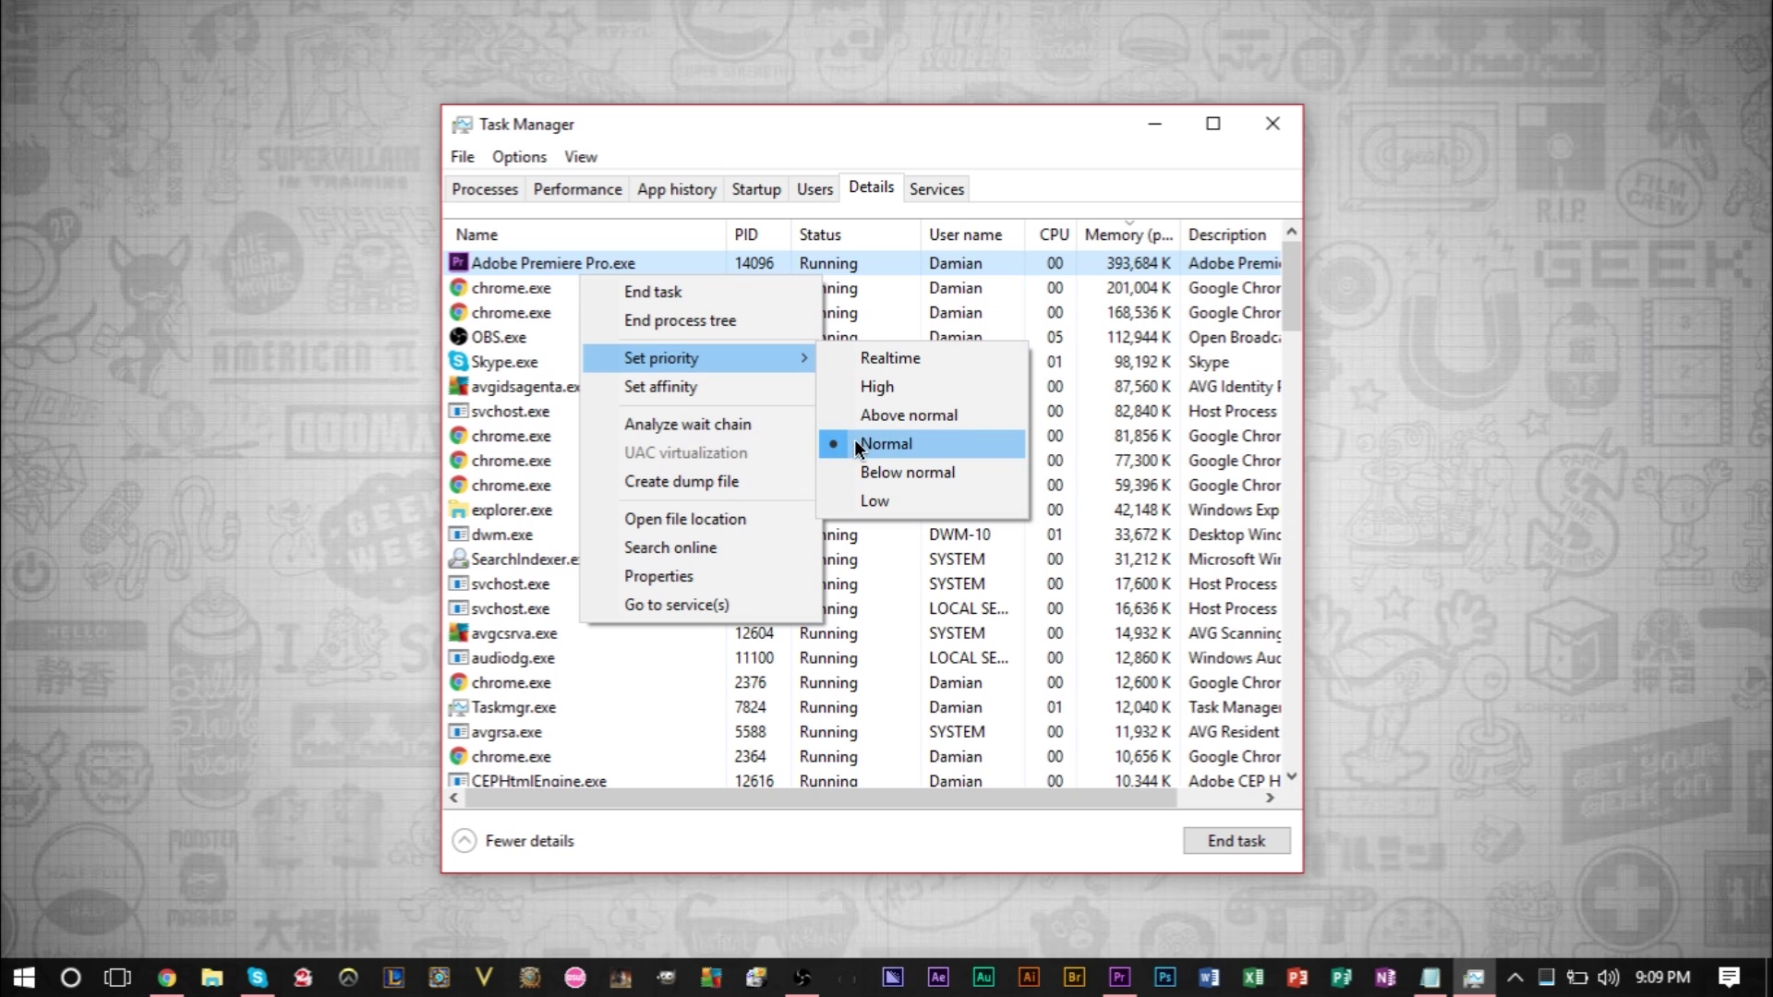
left_click(779, 144)
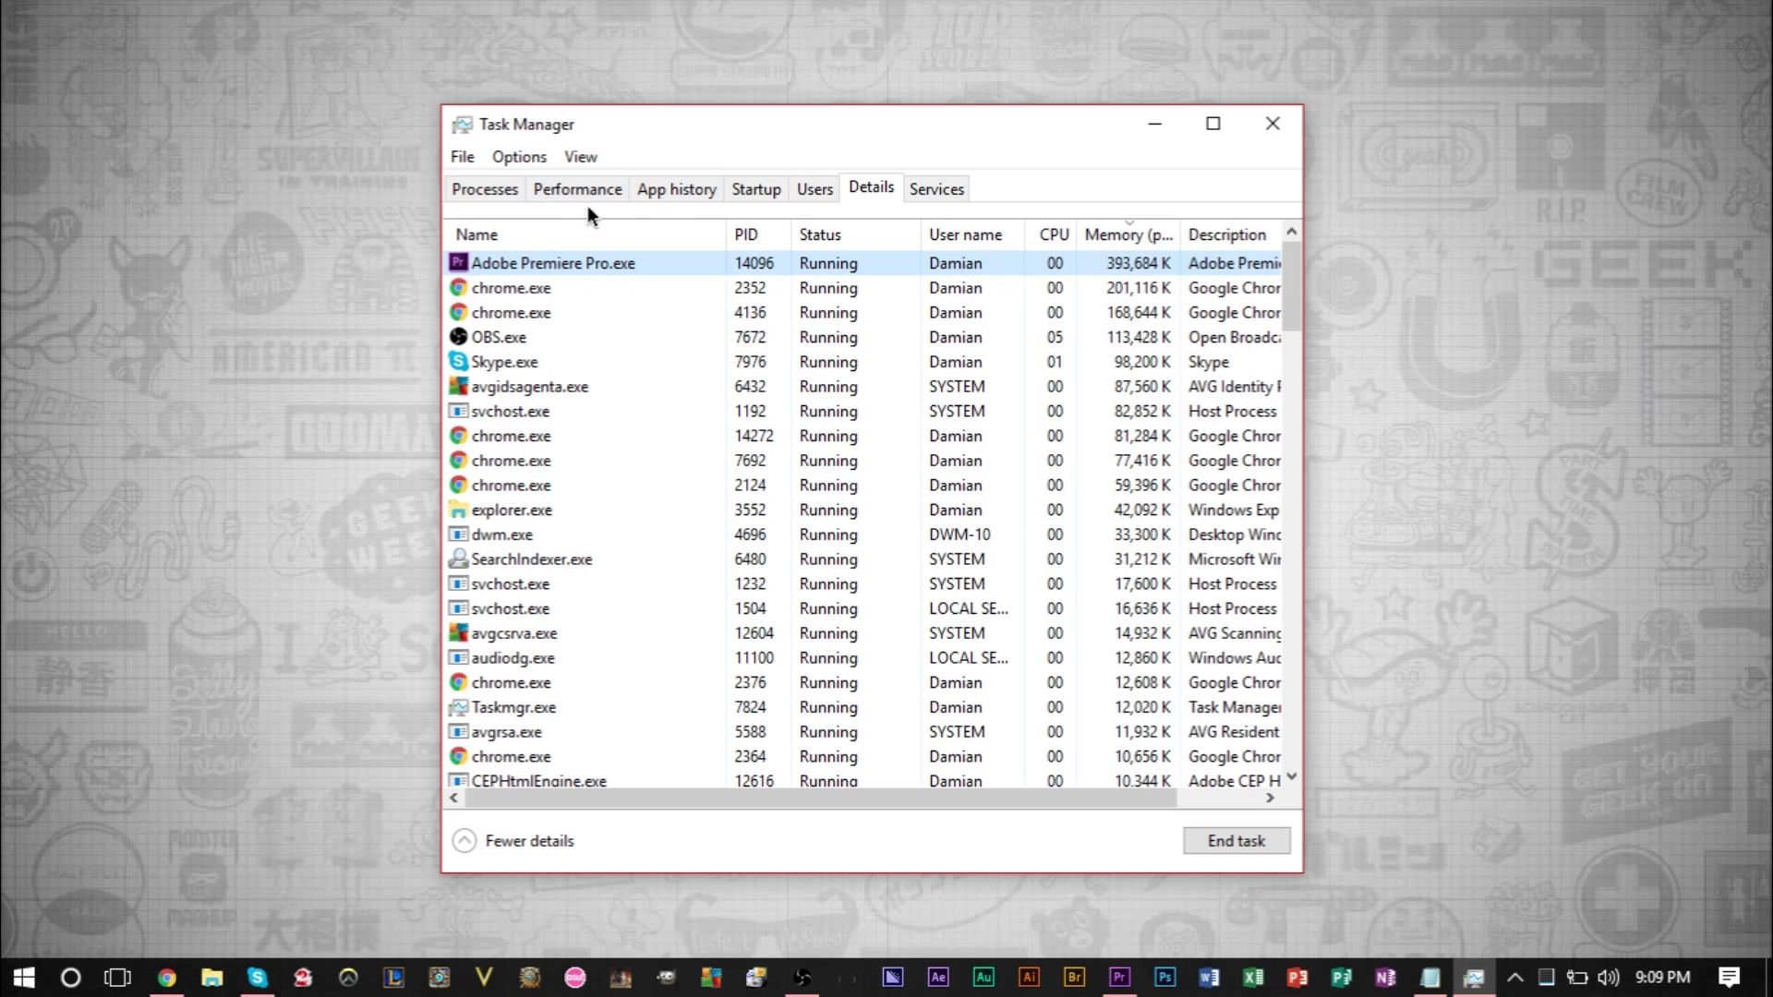
left_click(510, 195)
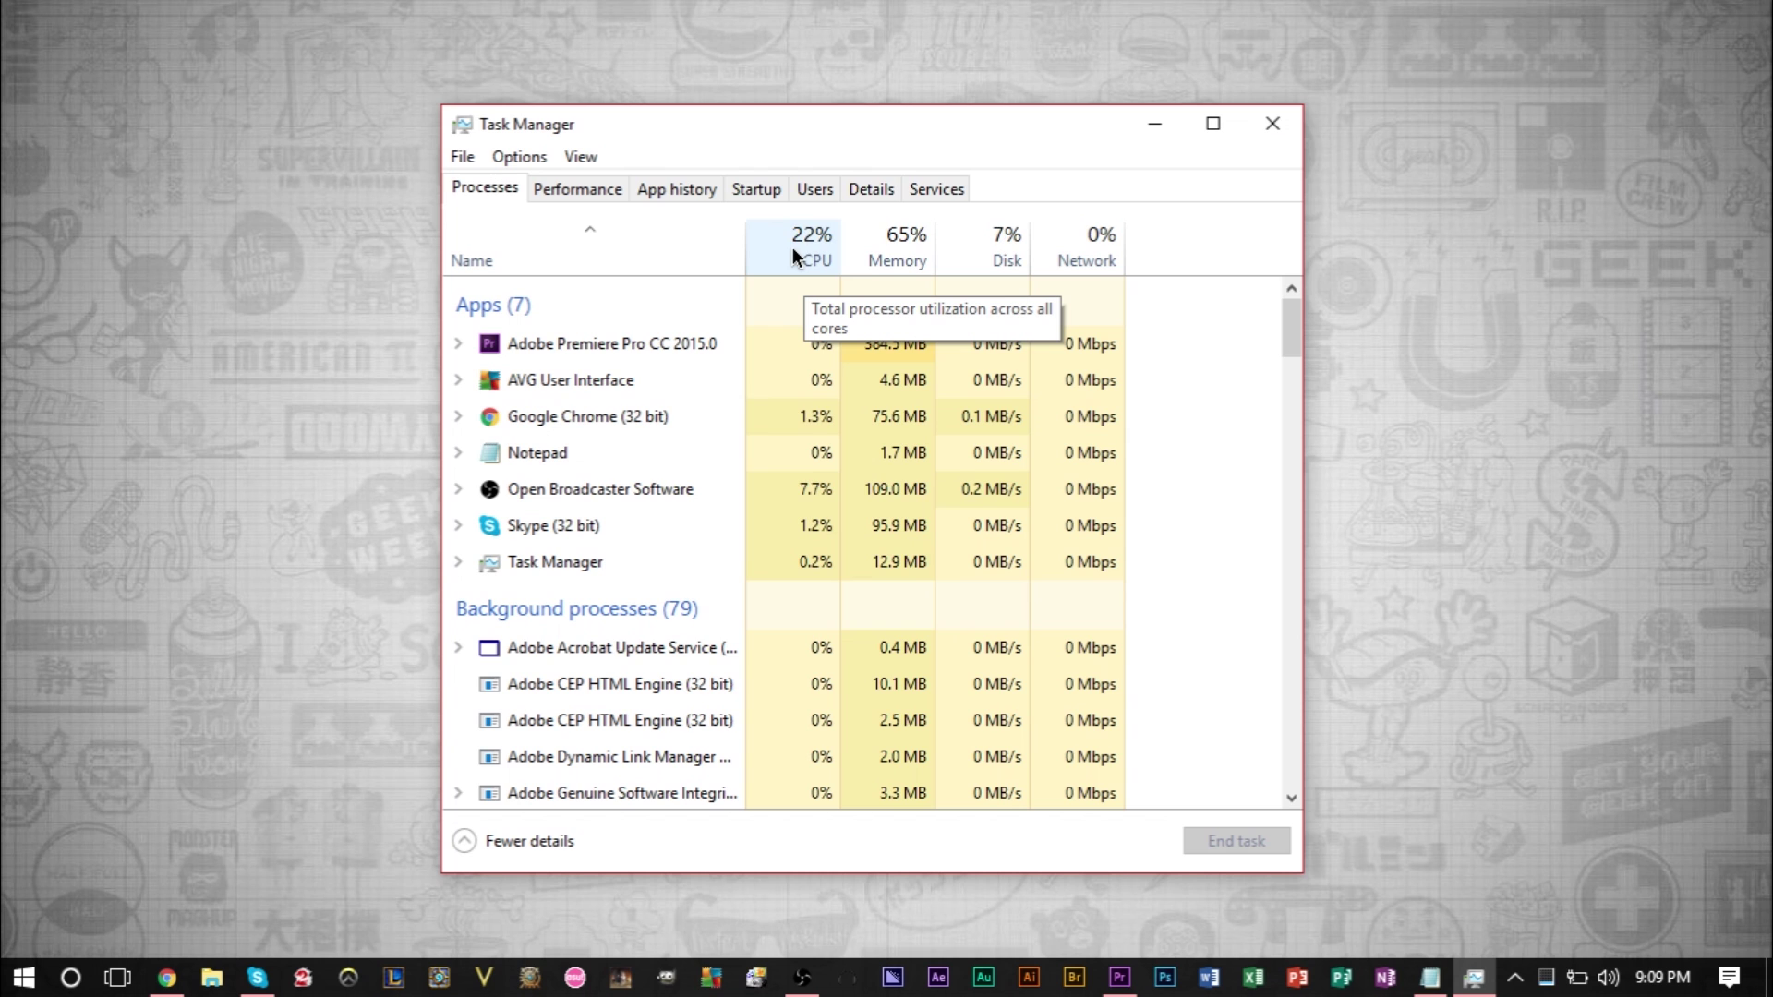
left_click(872, 196)
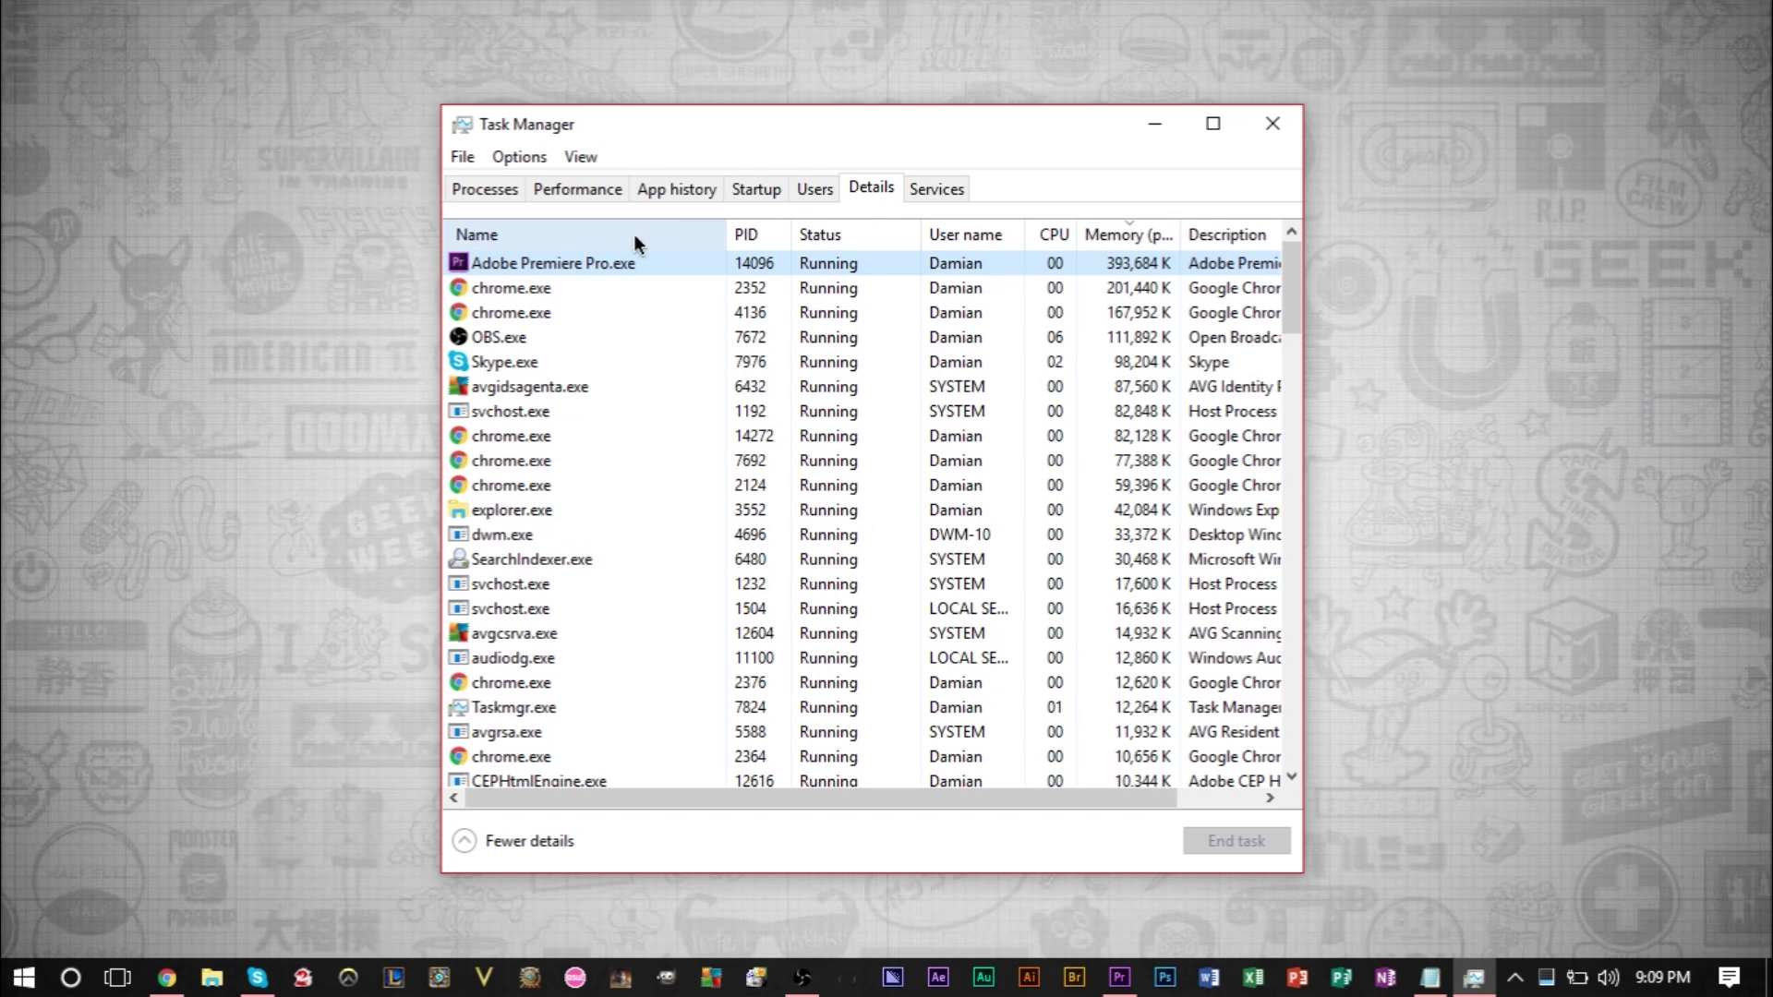
Show the Set priority levels for Adobe Premiere Pro.exe, keep Normal, and return to Processes
right_click(596, 268)
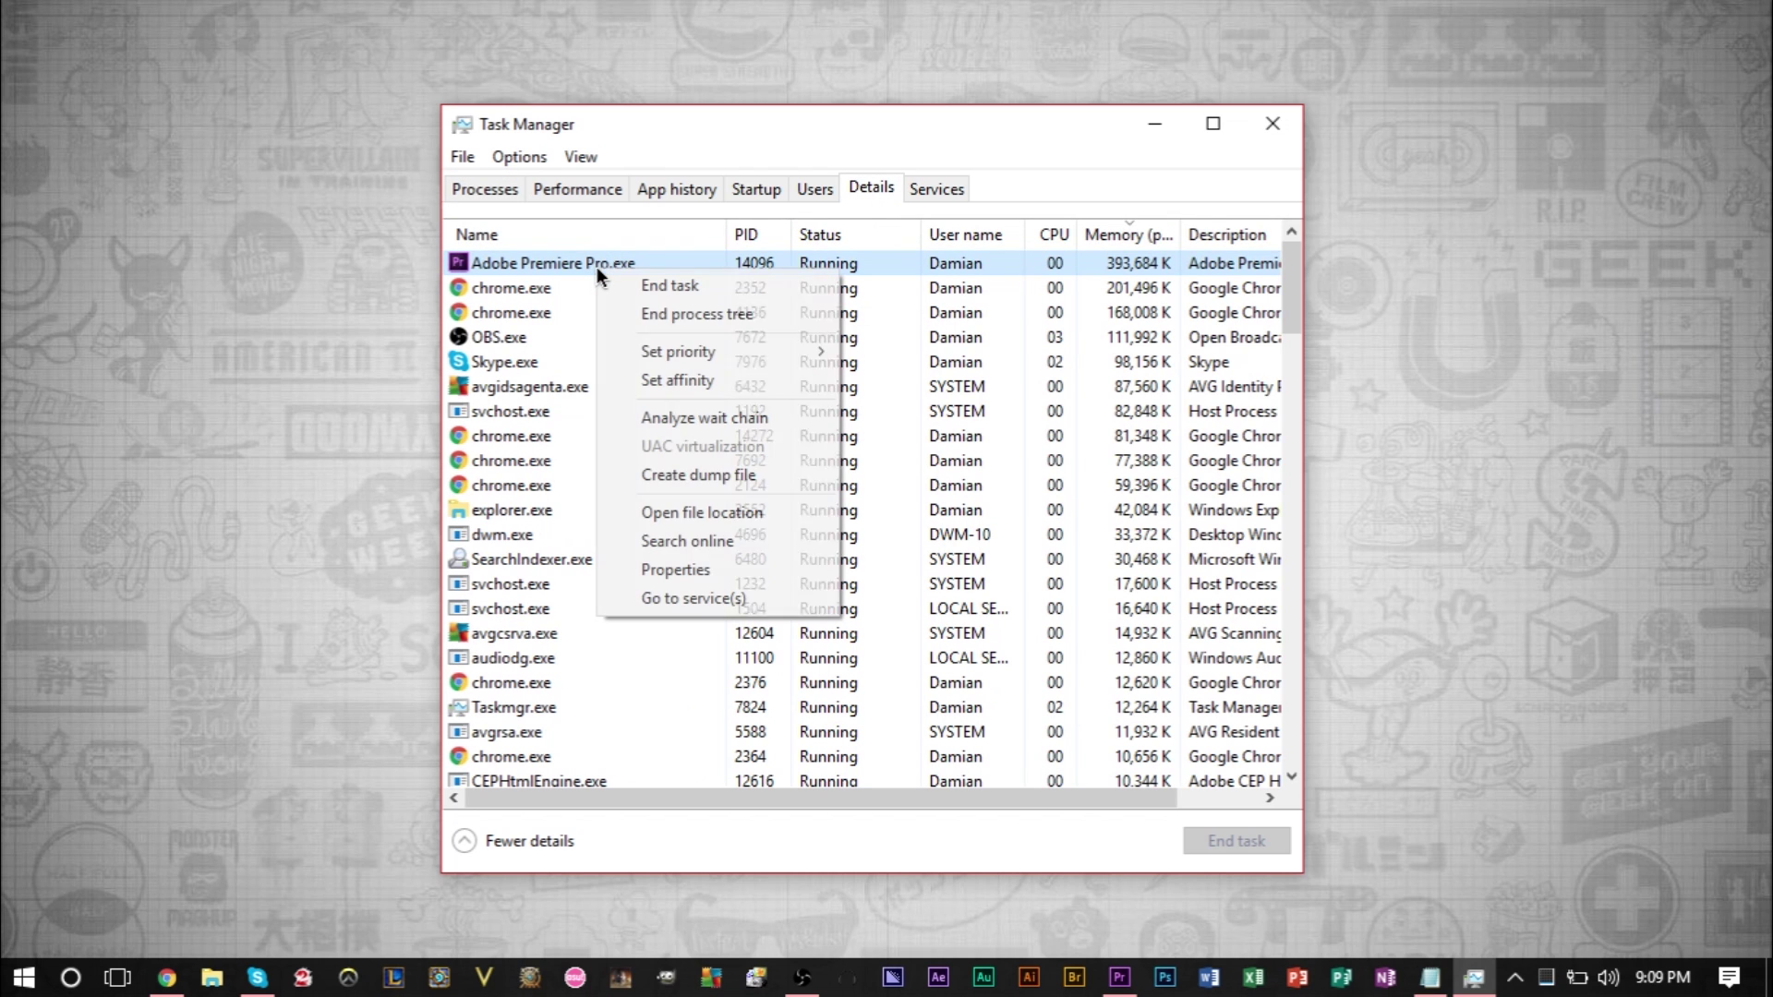
mouse_move(667, 360)
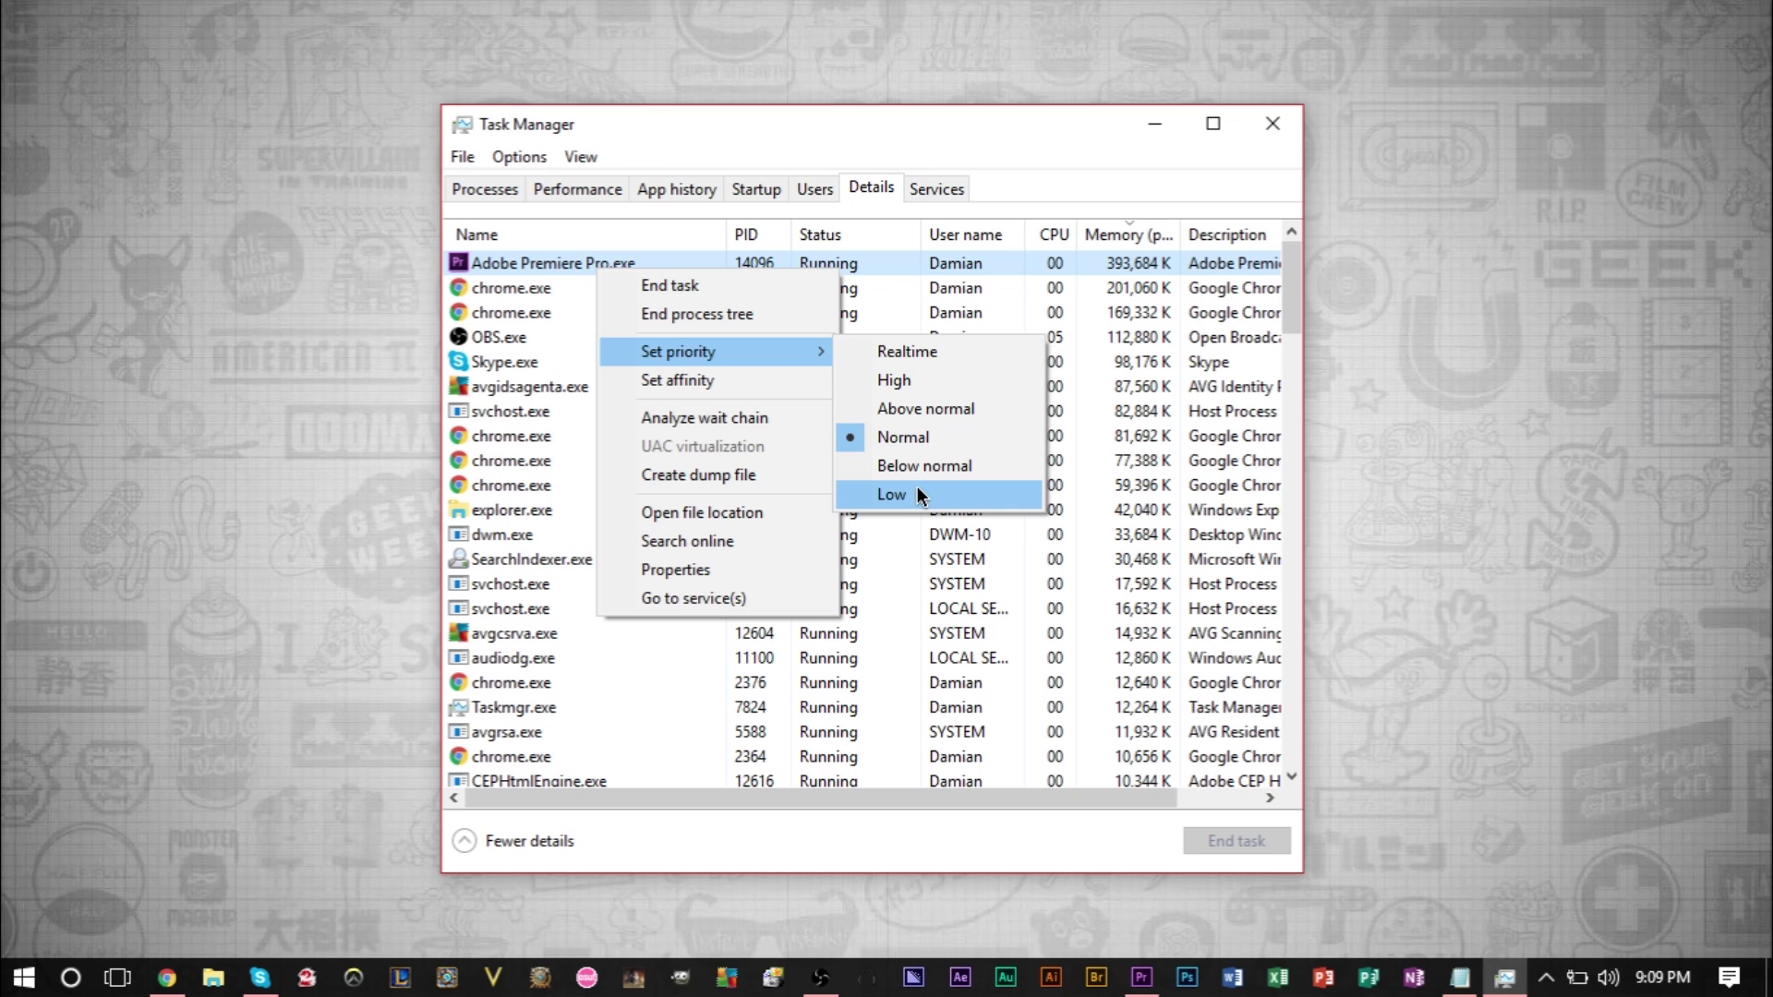
left_click(462, 187)
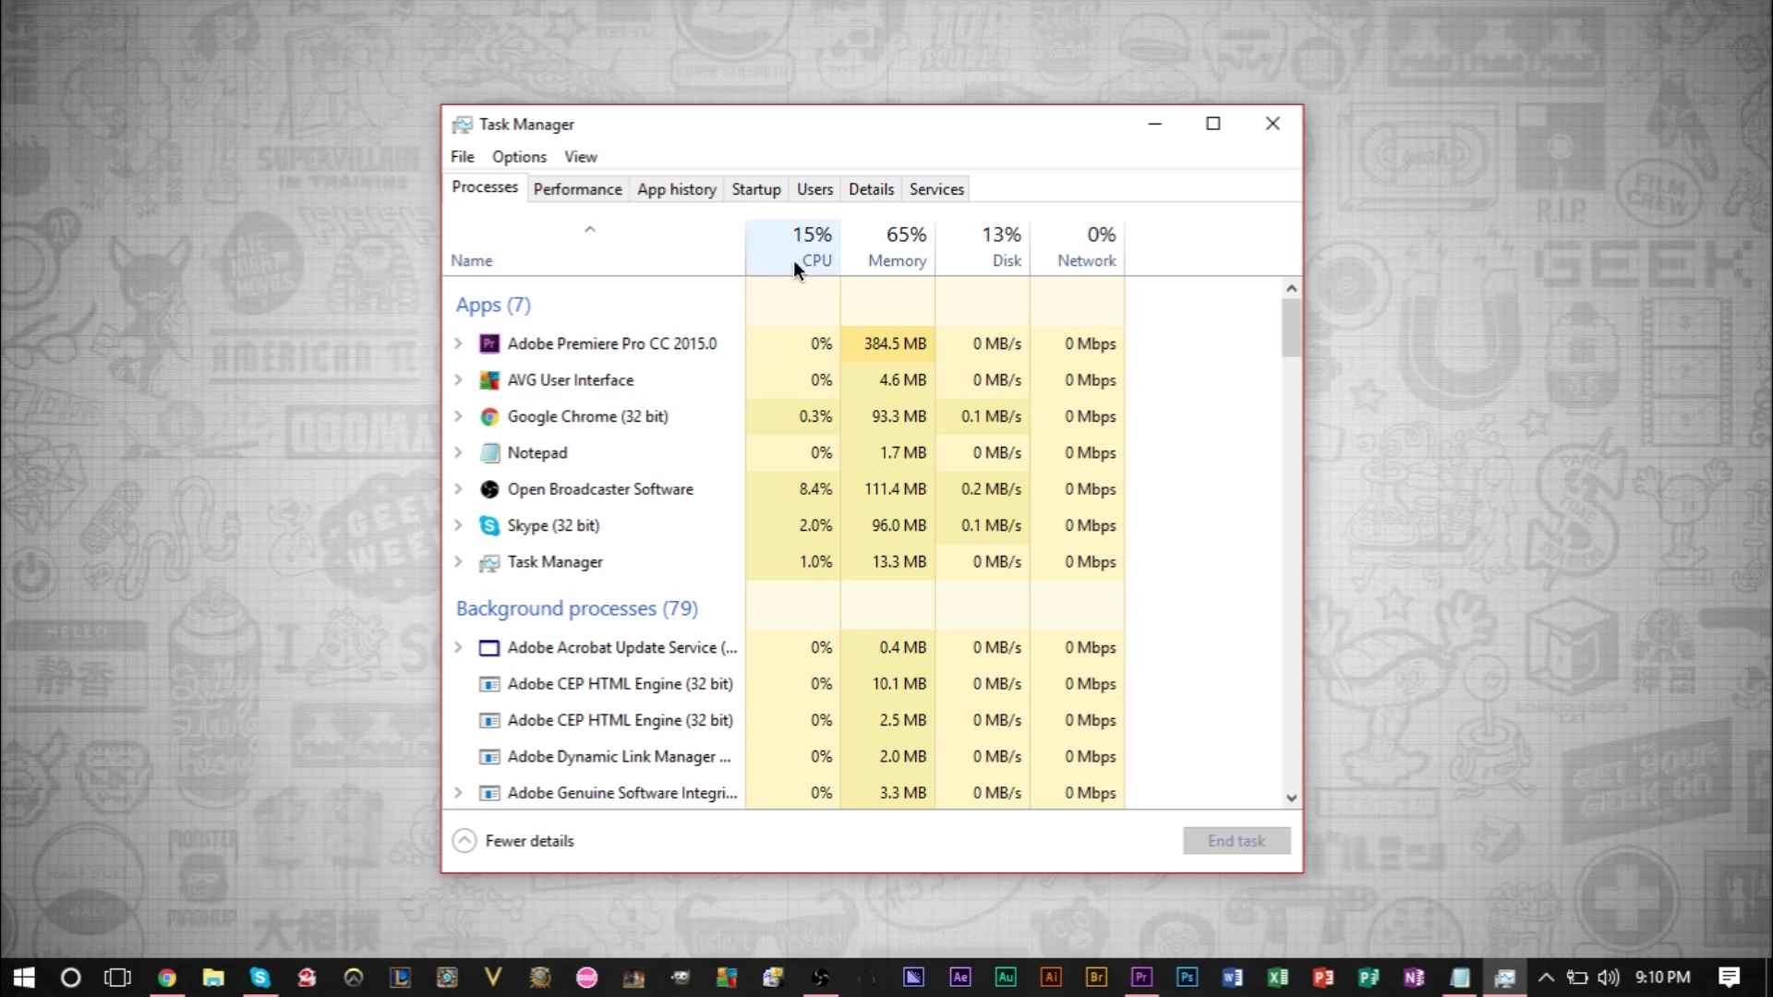
Check Premiere Pro's priority levels in the Details list without changing them, then close Task Manager
left_click(875, 185)
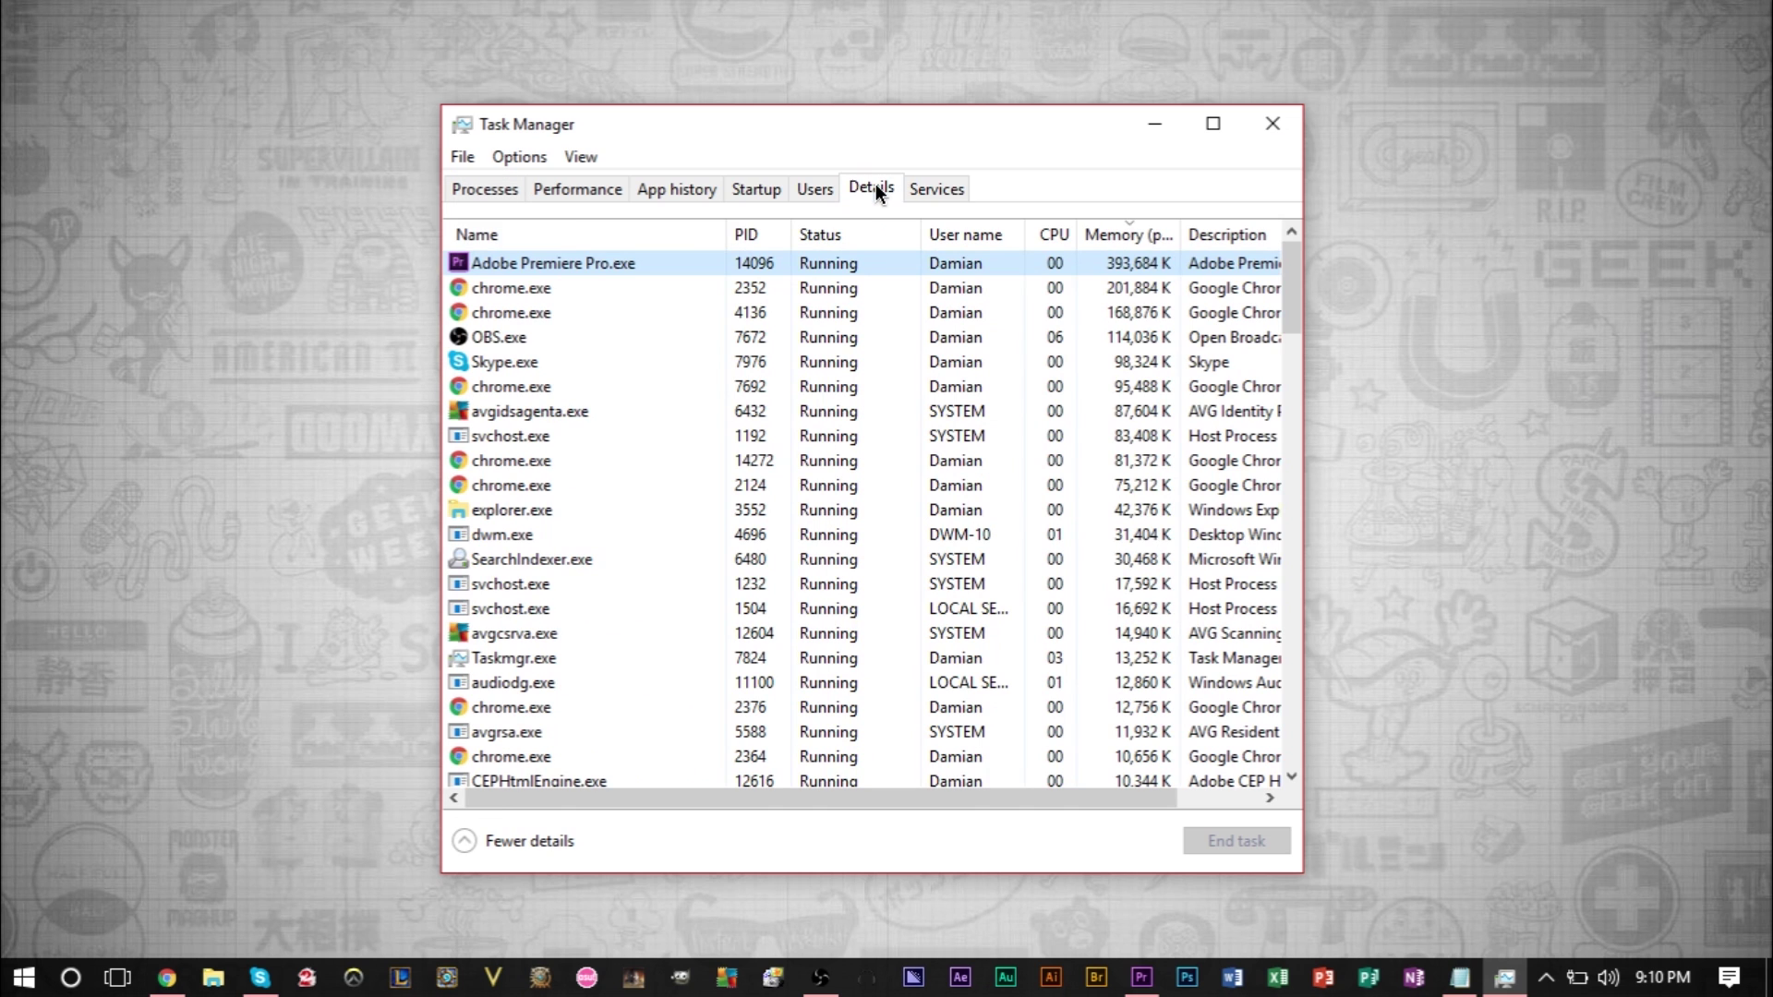
right_click(517, 259)
mouse_move(646, 341)
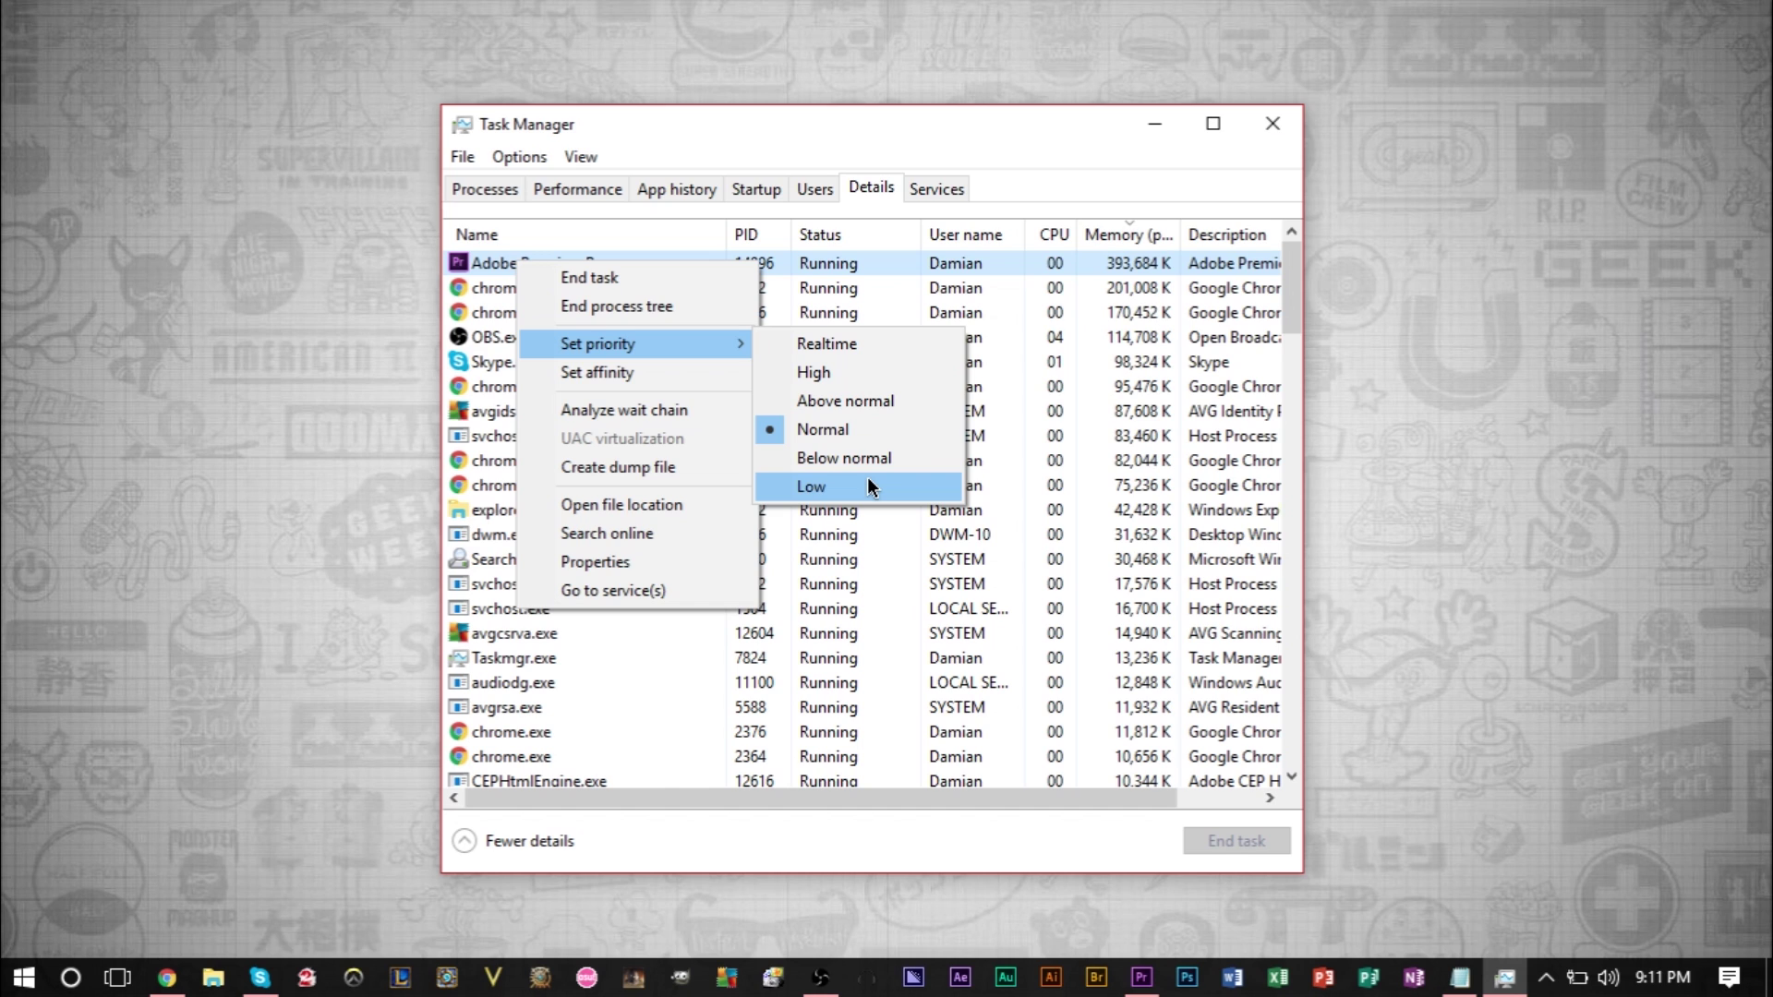
left_click(603, 140)
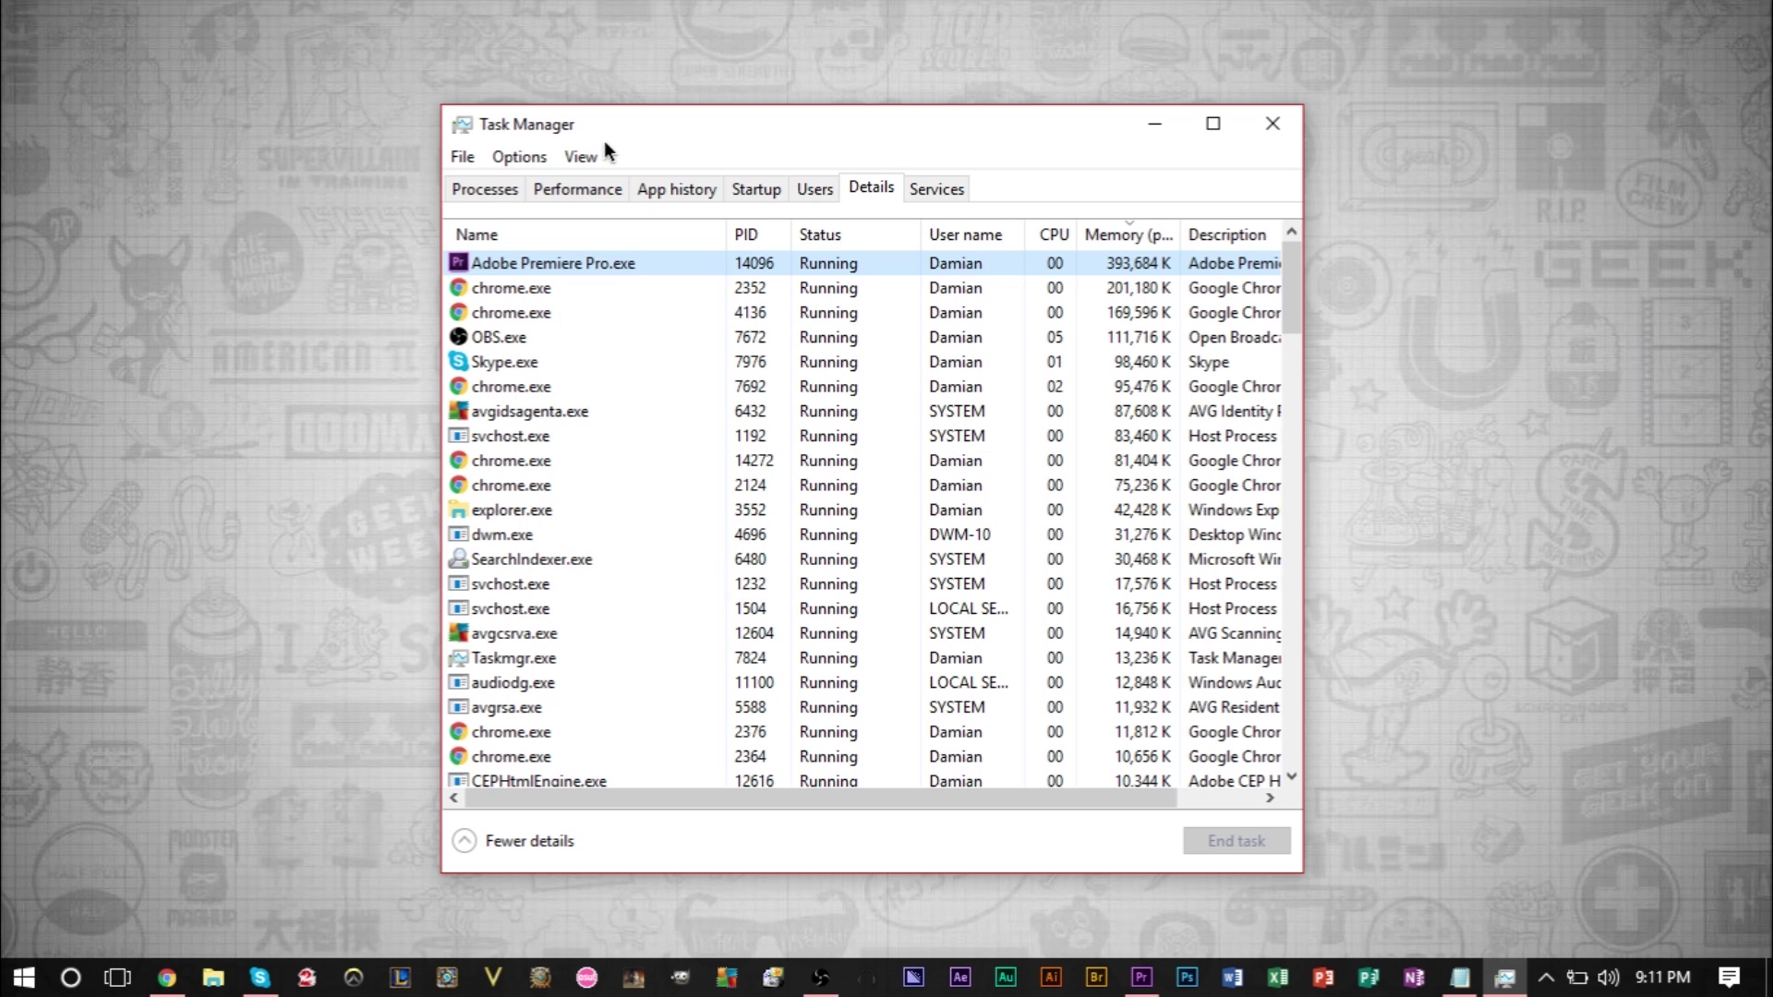
left_click(489, 186)
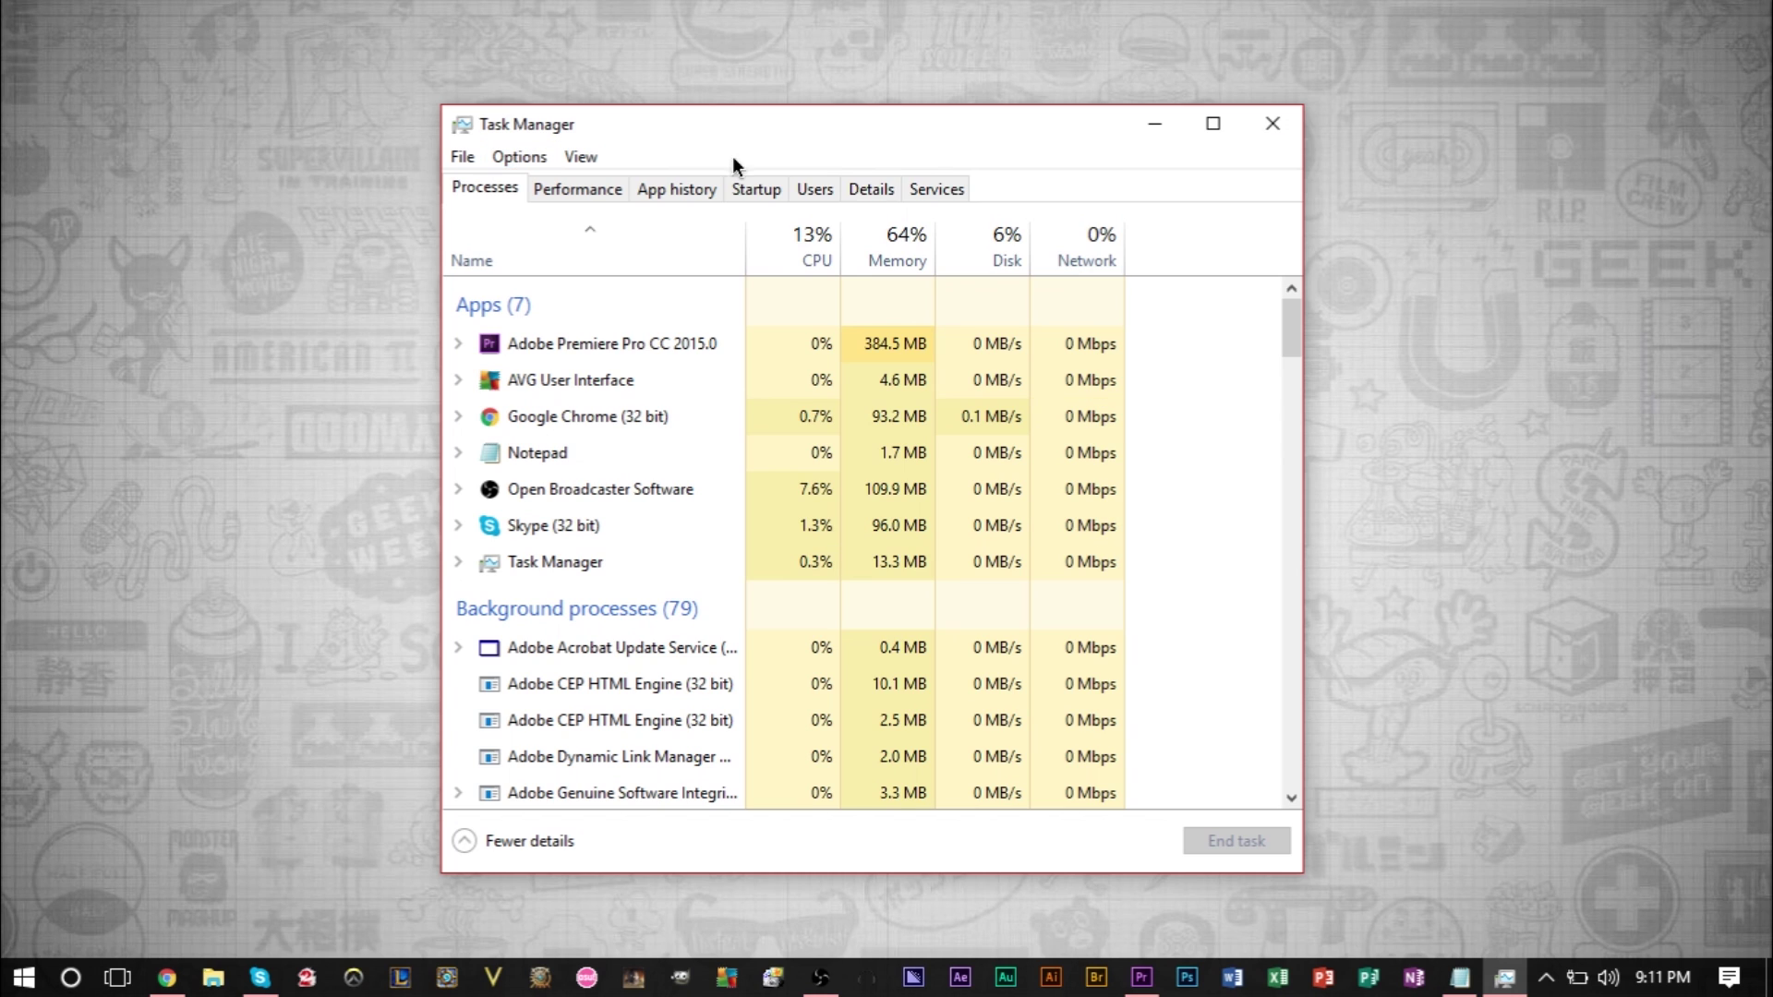
left_click(1255, 127)
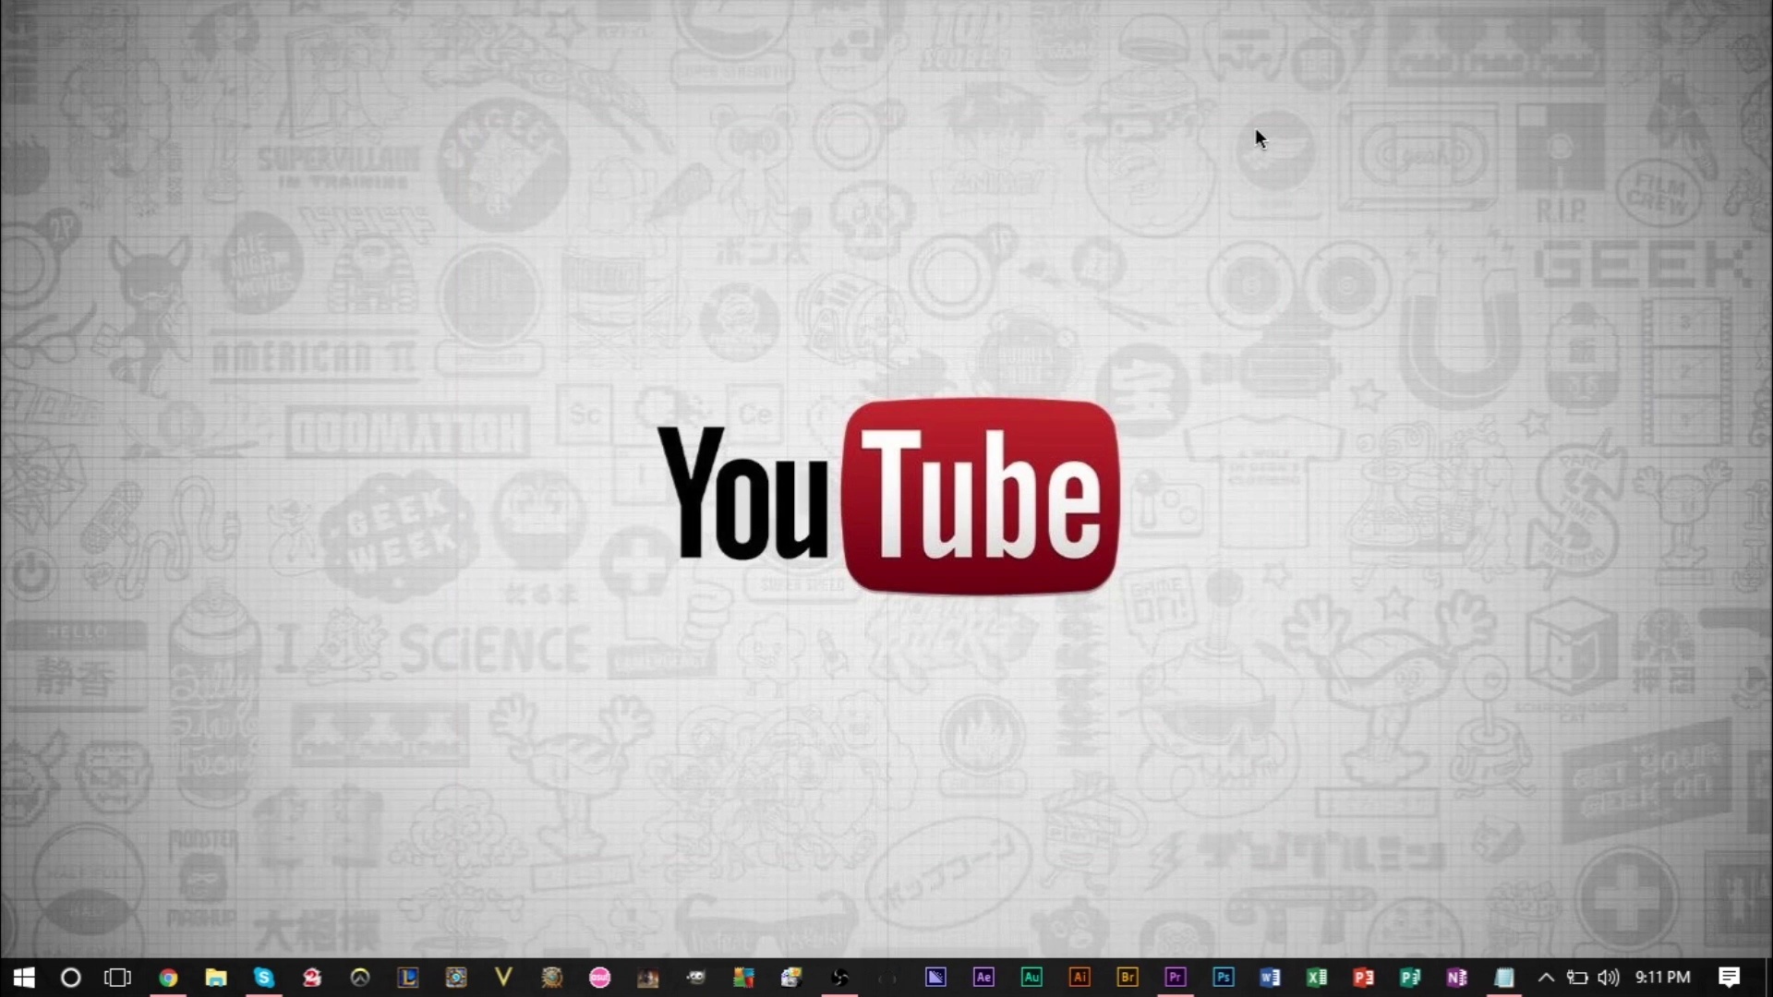